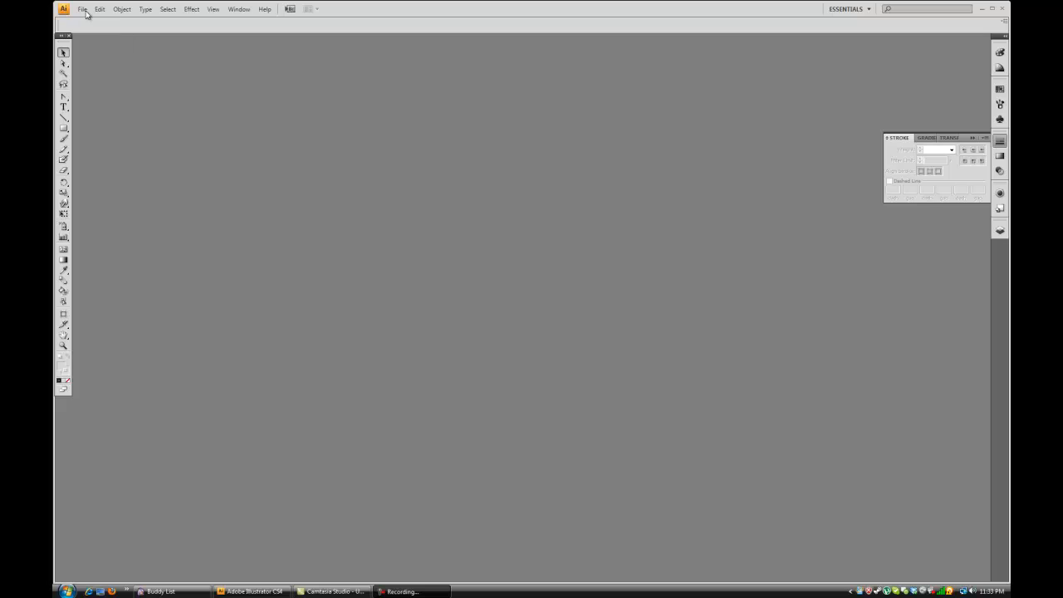
# Start a new document and choose the Print profile with the A3 page size.
pyautogui.click(85, 13)
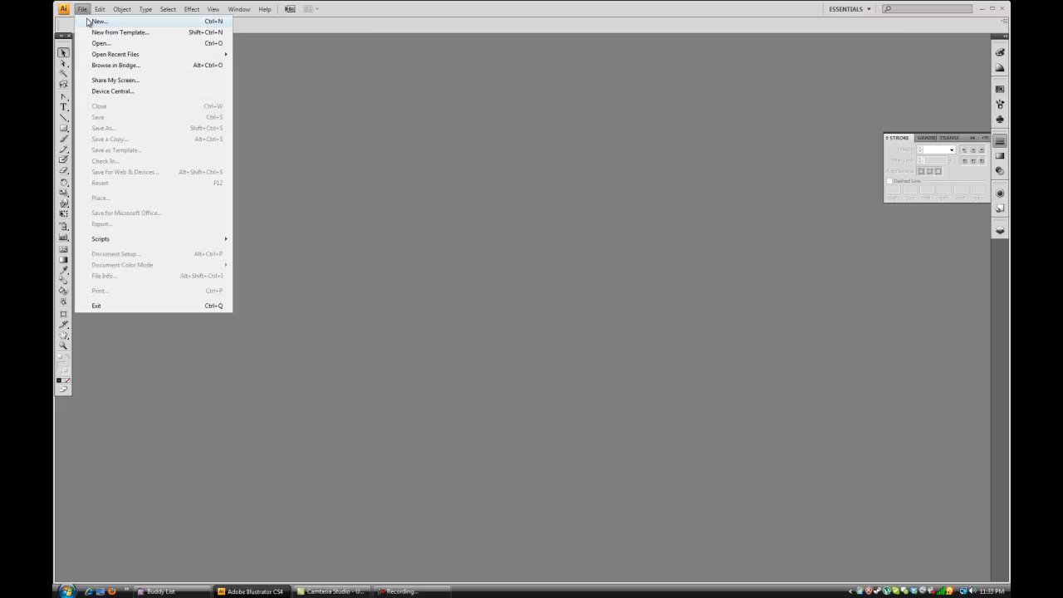
pyautogui.click(88, 23)
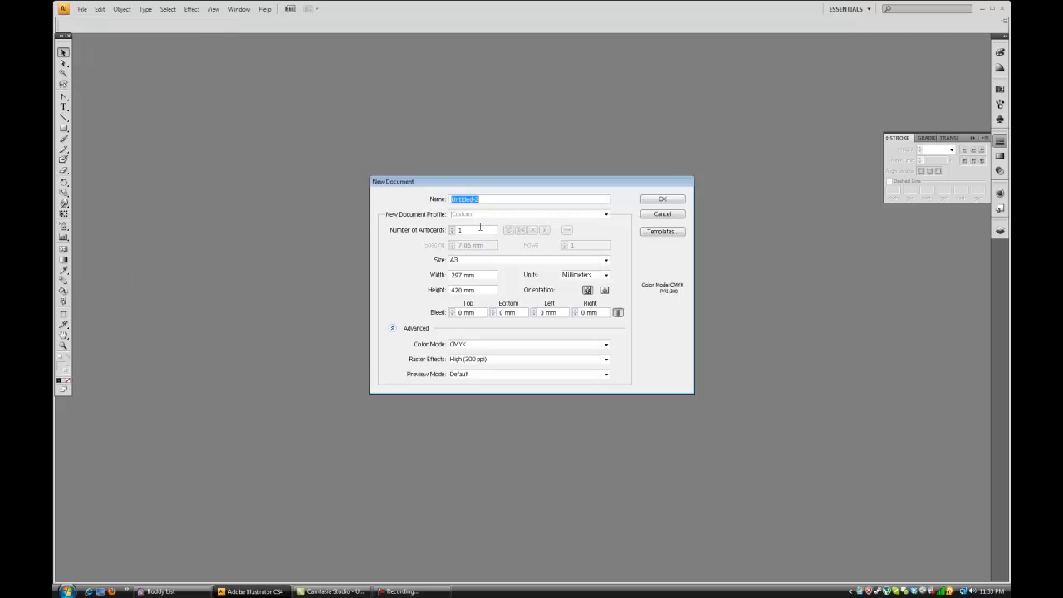
pyautogui.moveTo(435, 182); pyautogui.dragTo(429, 165)
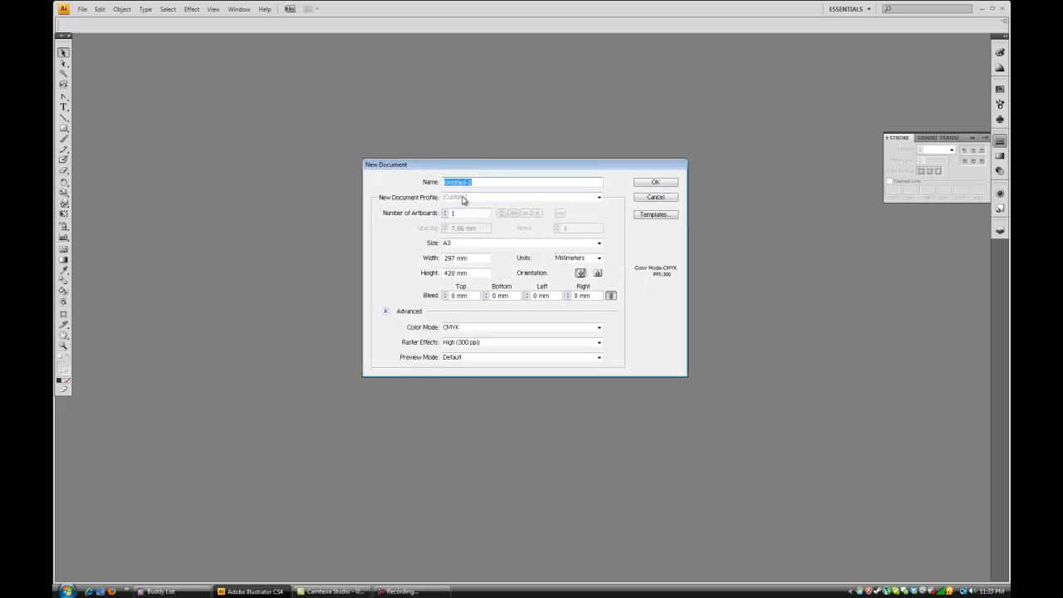
pyautogui.click(475, 197)
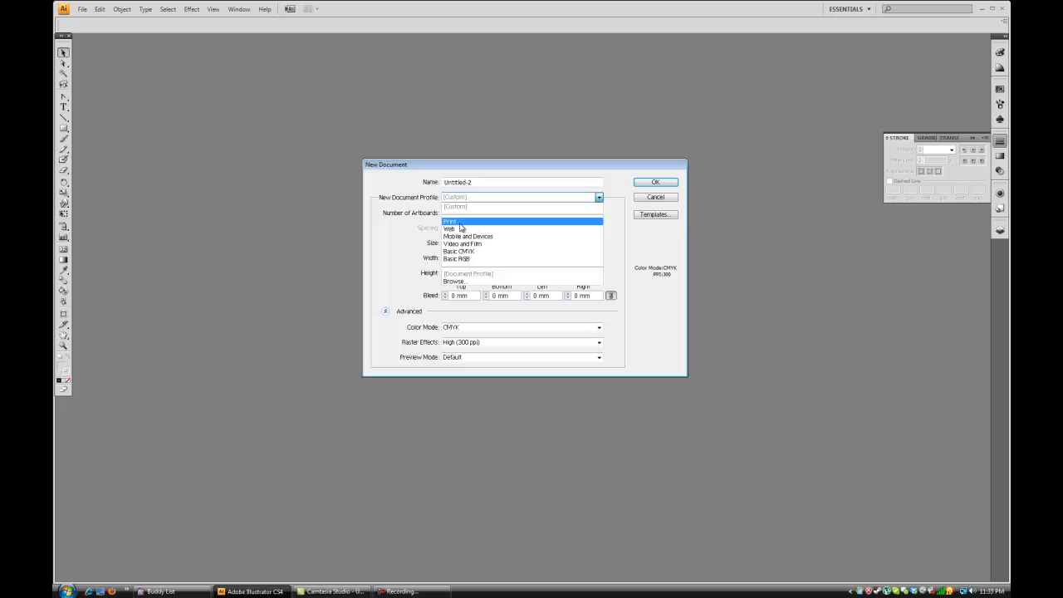
pyautogui.click(462, 223)
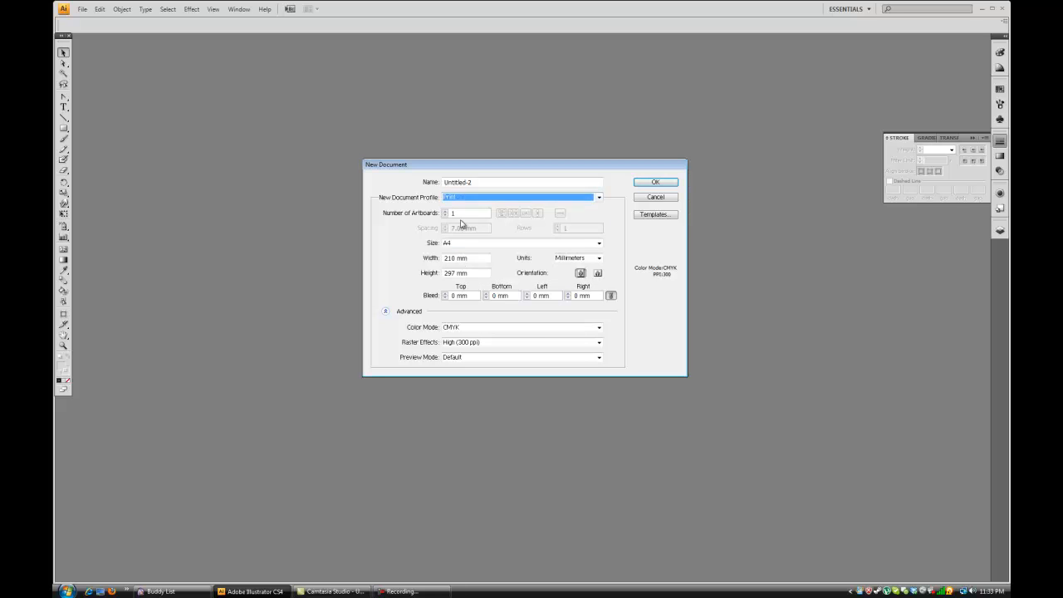
pyautogui.click(464, 248)
pyautogui.click(468, 297)
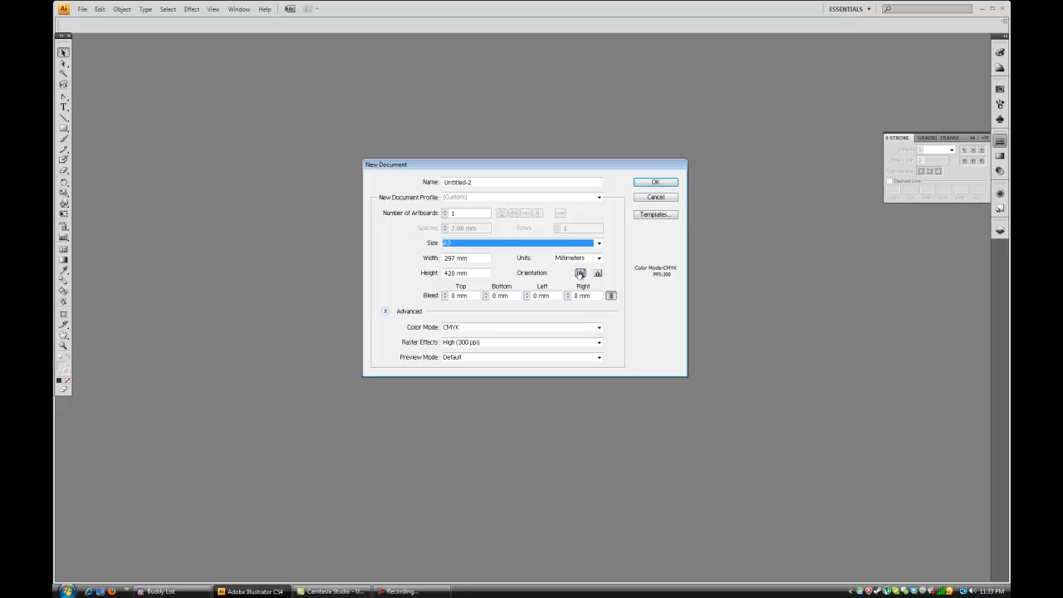
# Try the Web and the Mobile and Devices profiles and look through the page size presets each one offers.
pyautogui.click(495, 243)
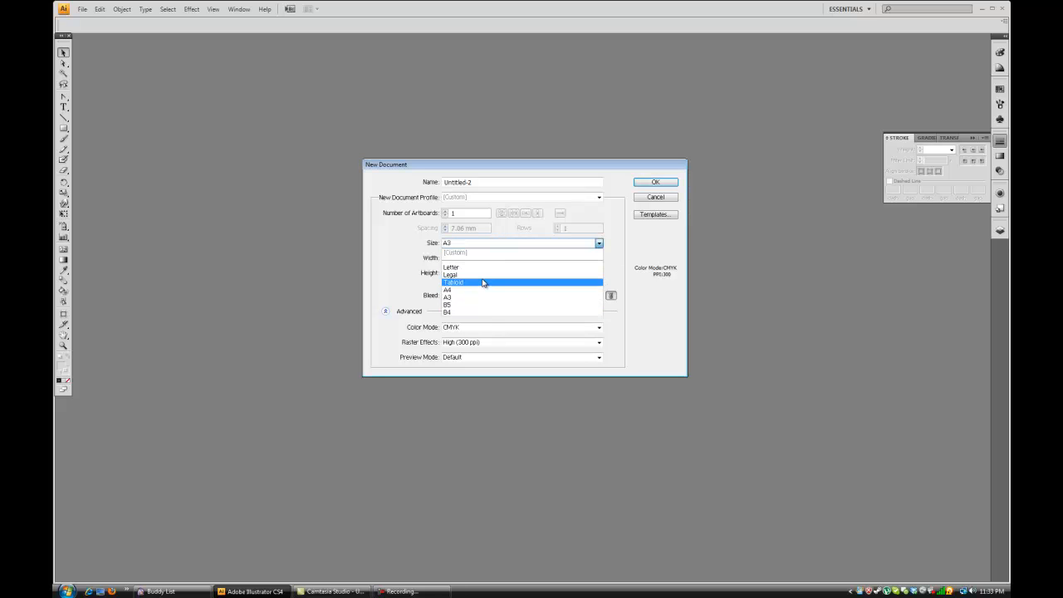
pyautogui.click(471, 201)
pyautogui.click(472, 201)
pyautogui.click(474, 228)
pyautogui.click(475, 242)
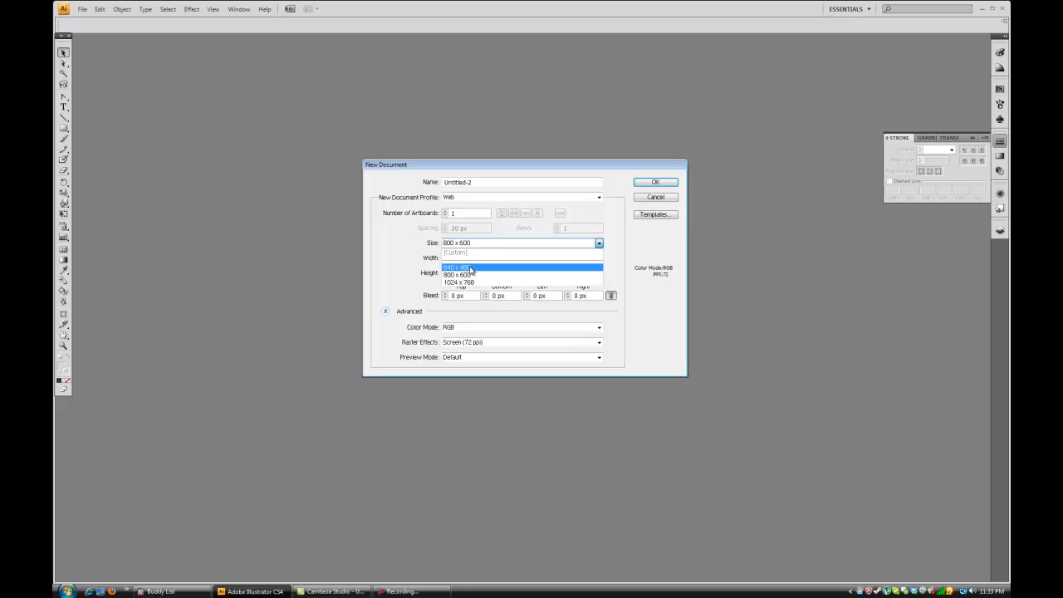
pyautogui.click(409, 267)
pyautogui.click(474, 197)
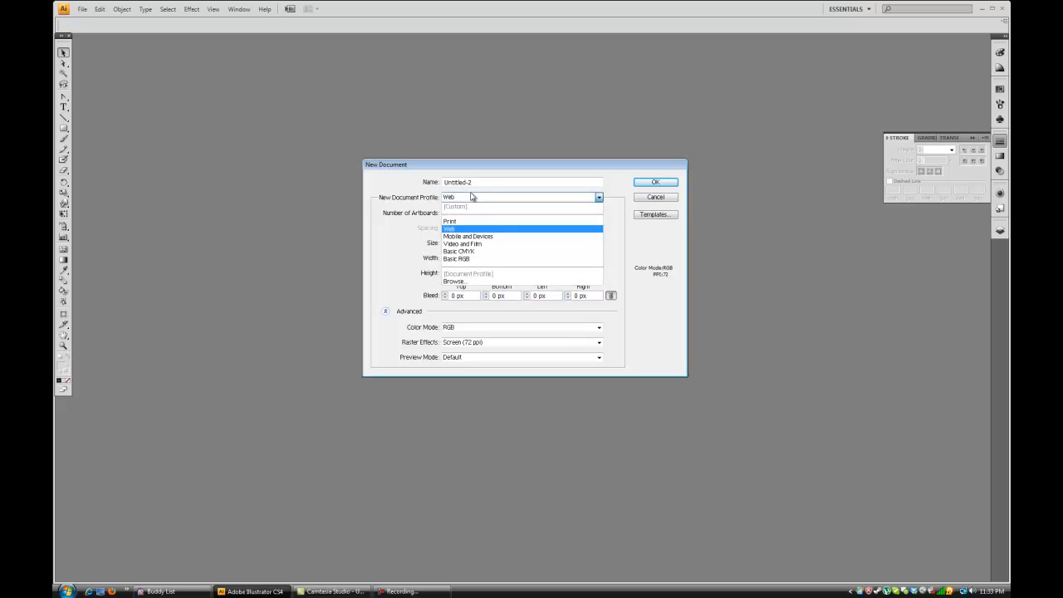
pyautogui.click(484, 237)
pyautogui.click(473, 242)
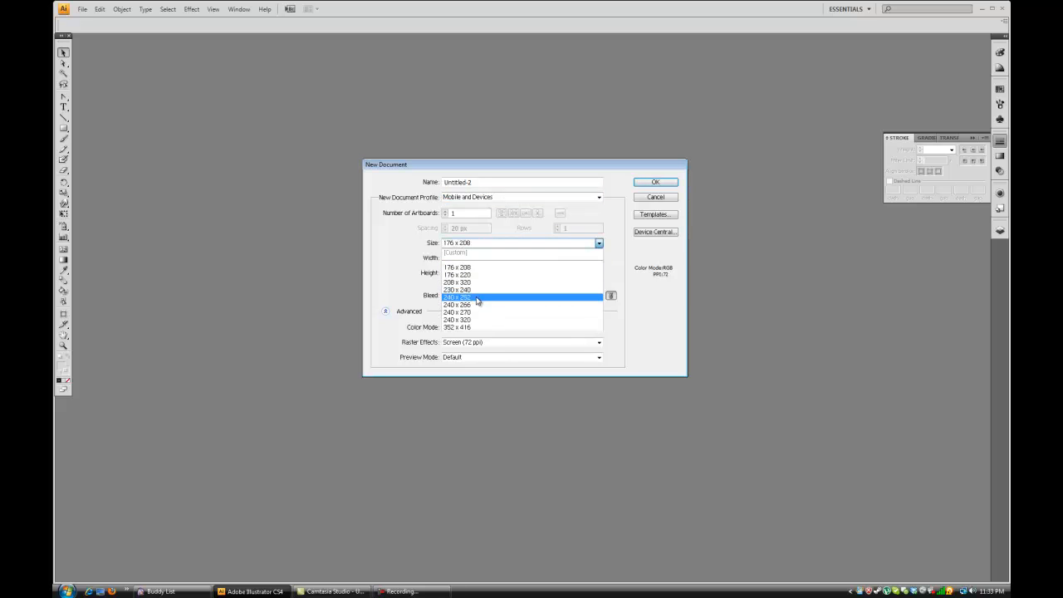
pyautogui.click(460, 201)
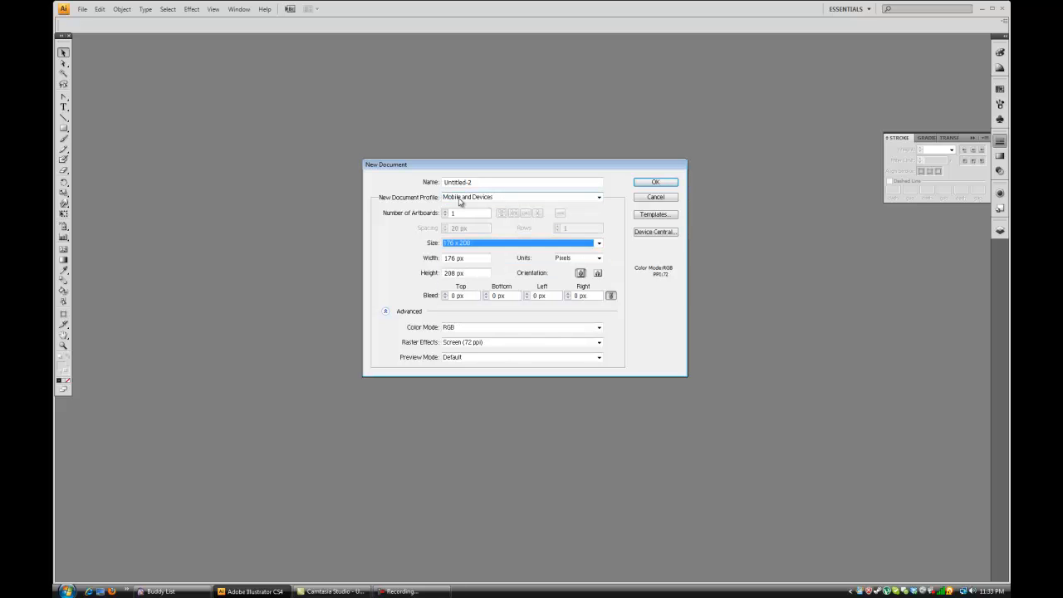
# Create the new document with the Print profile, A3 size and landscape orientation.
pyautogui.click(459, 201)
pyautogui.click(465, 224)
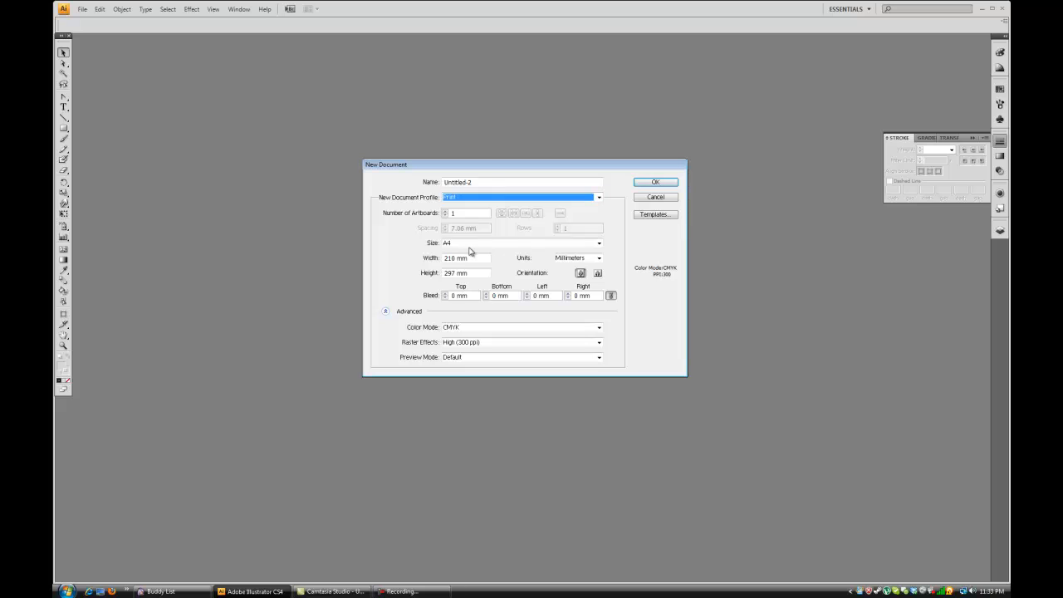
pyautogui.click(469, 244)
pyautogui.click(470, 304)
pyautogui.click(597, 273)
pyautogui.click(655, 182)
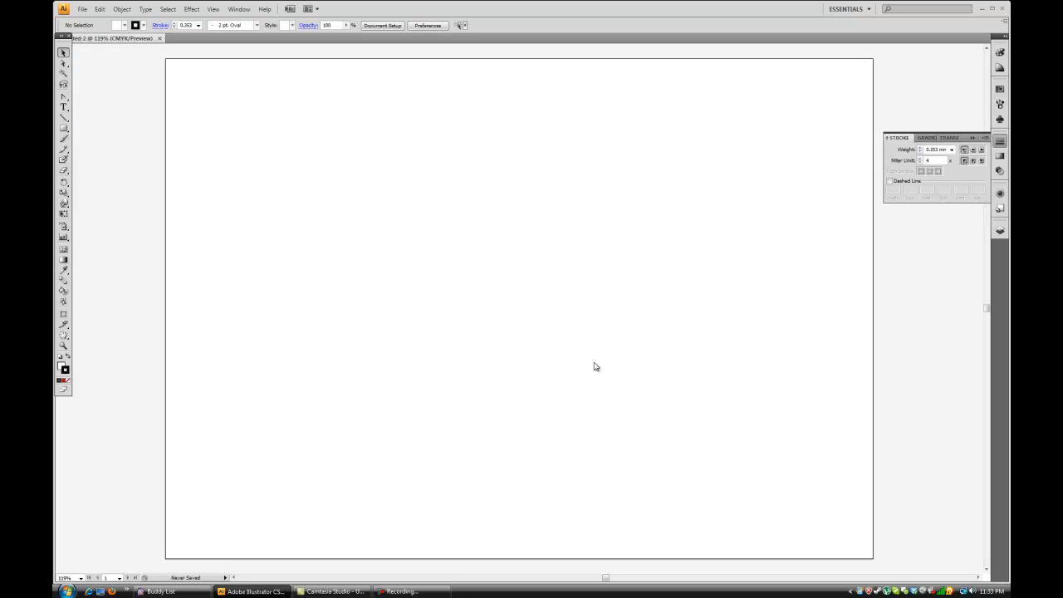
# Place the Sections image from the Studio 4 Teaching folder into the document.
pyautogui.click(83, 9)
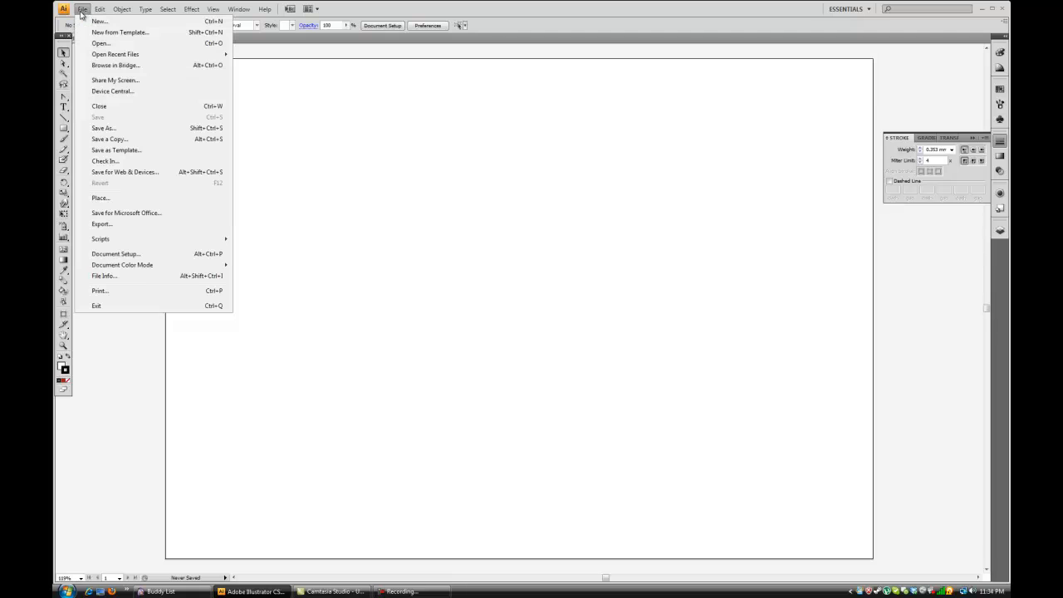
pyautogui.click(126, 199)
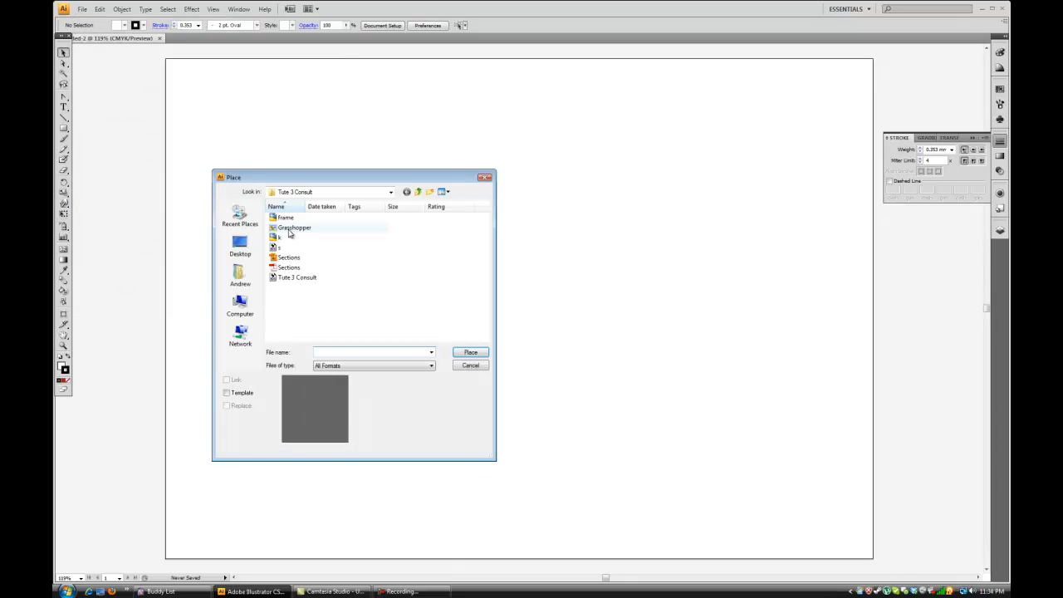
pyautogui.click(324, 193)
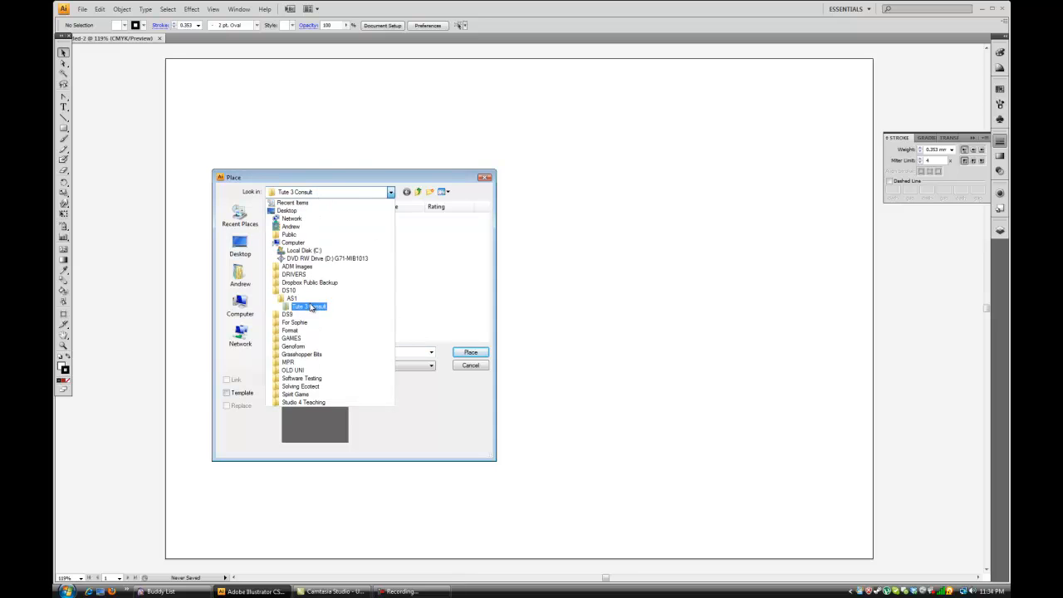
pyautogui.click(331, 403)
pyautogui.moveTo(488, 281); pyautogui.dragTo(488, 293)
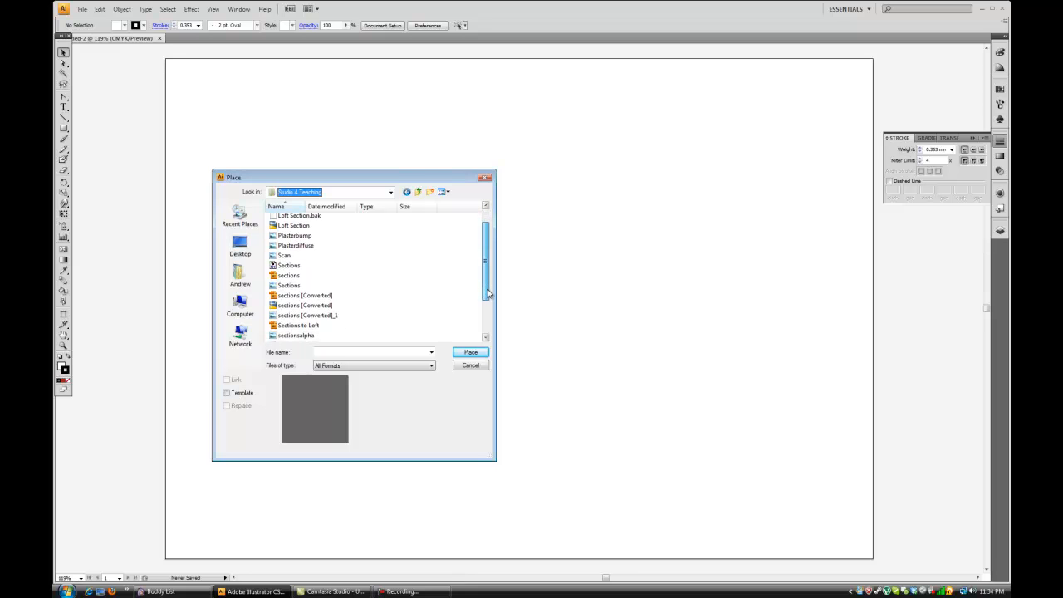
pyautogui.click(299, 286)
pyautogui.click(470, 352)
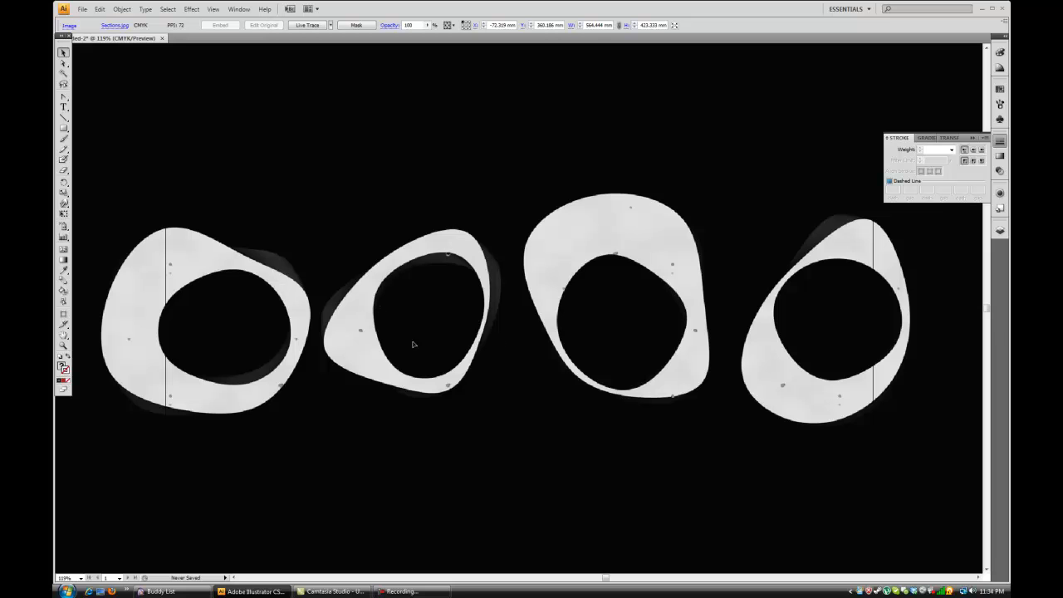
# Place the Trace image from the Studio 4 Teaching folder on the artboard and leave it deselected.
pyautogui.click(82, 9)
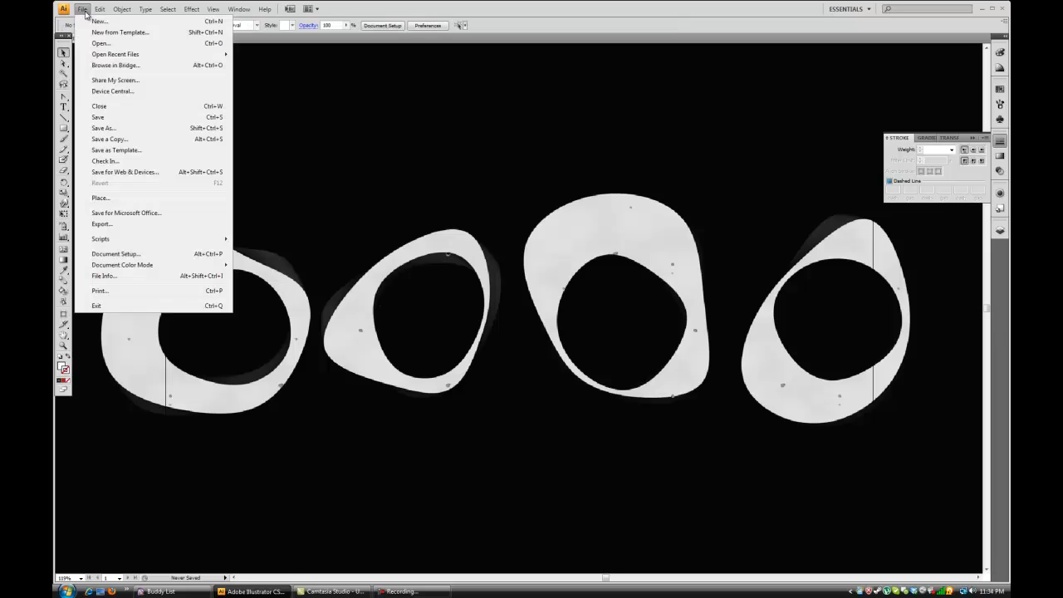
pyautogui.click(125, 198)
pyautogui.moveTo(489, 262); pyautogui.dragTo(488, 332)
pyautogui.click(299, 297)
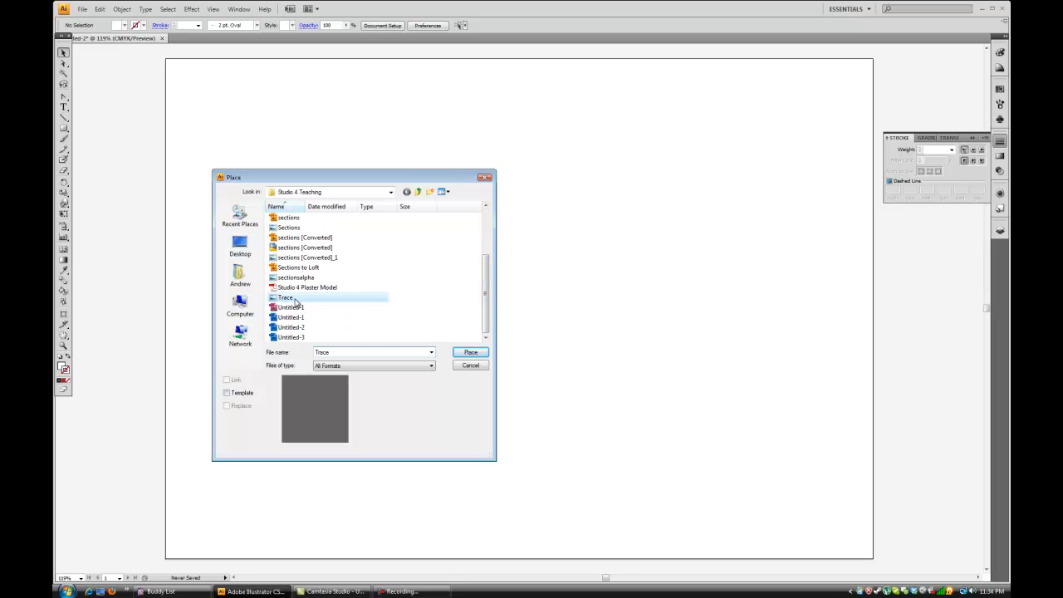
pyautogui.click(471, 366)
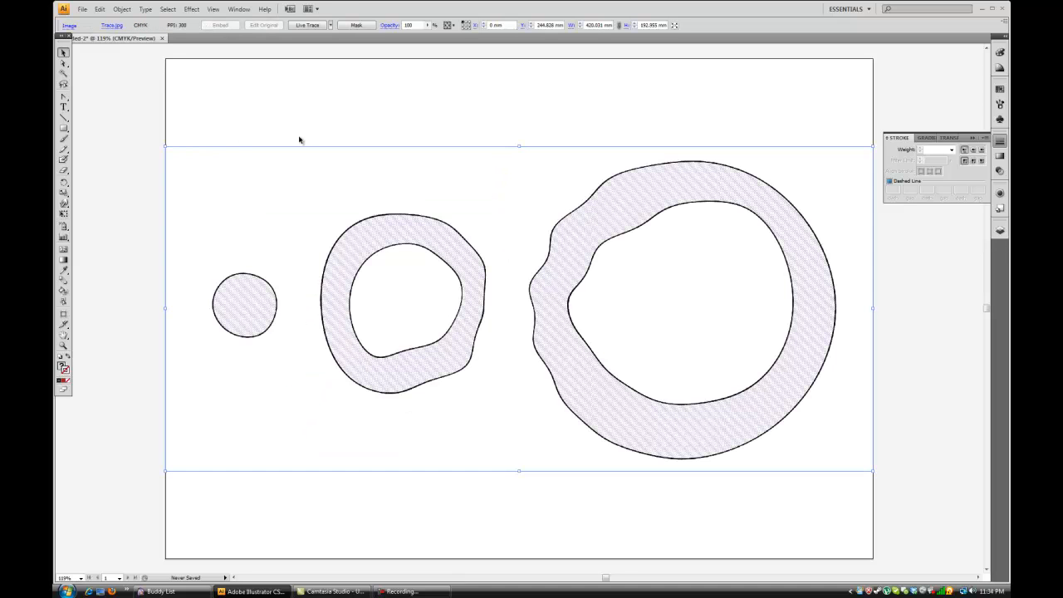
pyautogui.click(283, 106)
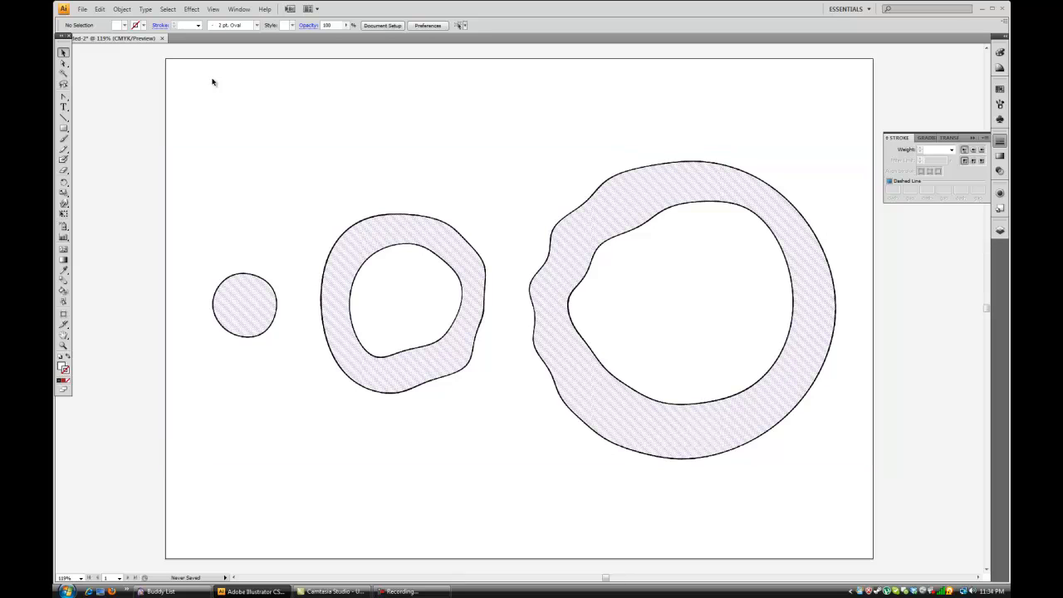
# Lock the placed Trace image so that it cannot be selected or moved.
pyautogui.click(279, 251)
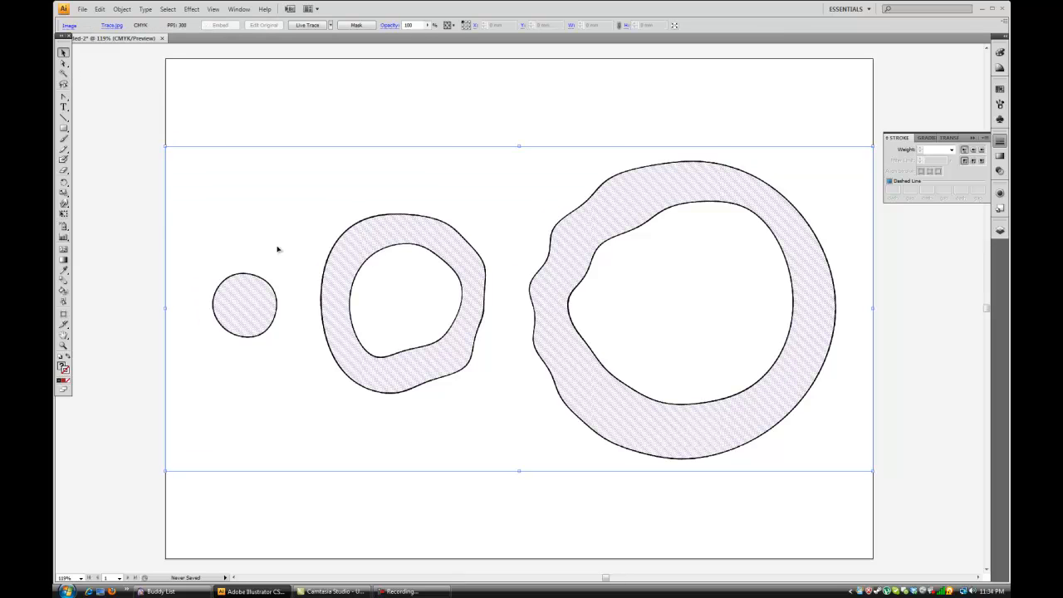
pyautogui.click(120, 9)
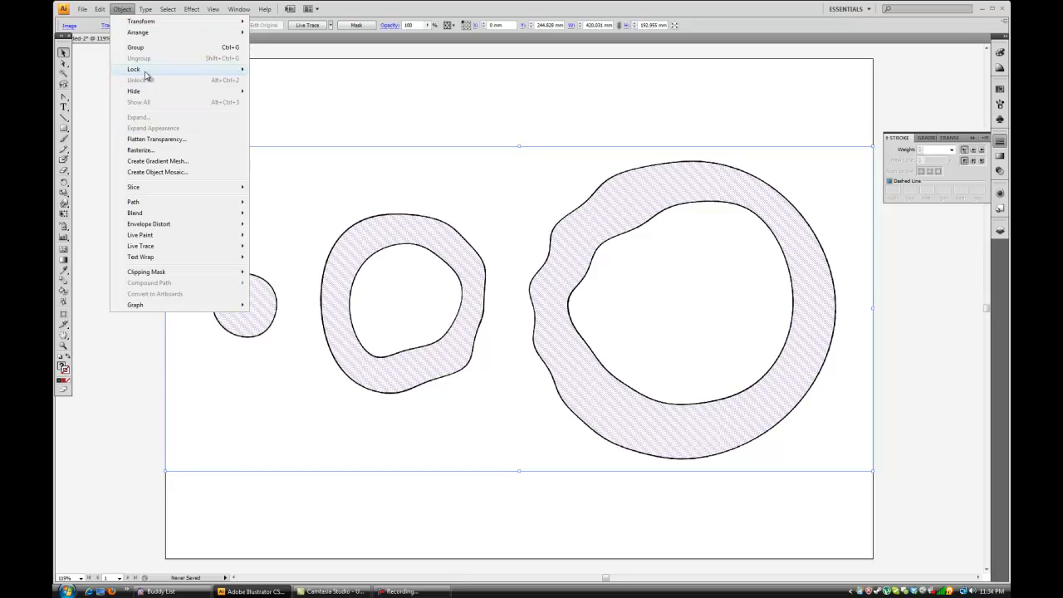
pyautogui.moveTo(214, 70)
pyautogui.click(257, 70)
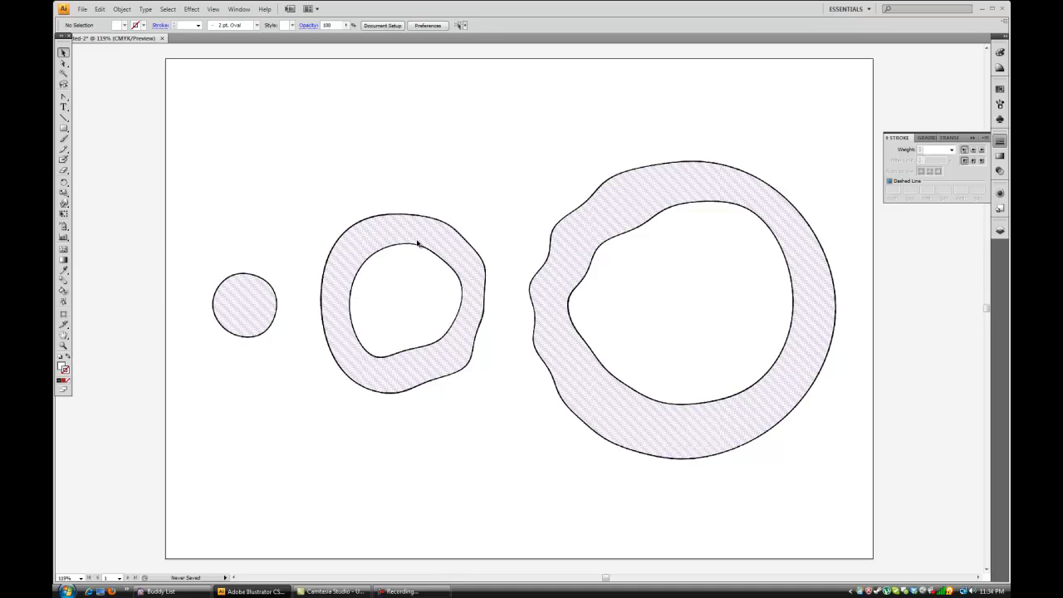
# Activate the Pen tool for drawing over the section shapes in the locked image.
pyautogui.hotkey('ctrl', '-')
pyautogui.hotkey('ctrl', '+')
pyautogui.hotkey('ctrl', '+')
pyautogui.moveTo(410, 313); pyautogui.dragTo(420, 279)
pyautogui.hotkey('ctrl', '-')
pyautogui.hotkey('ctrl', '-')
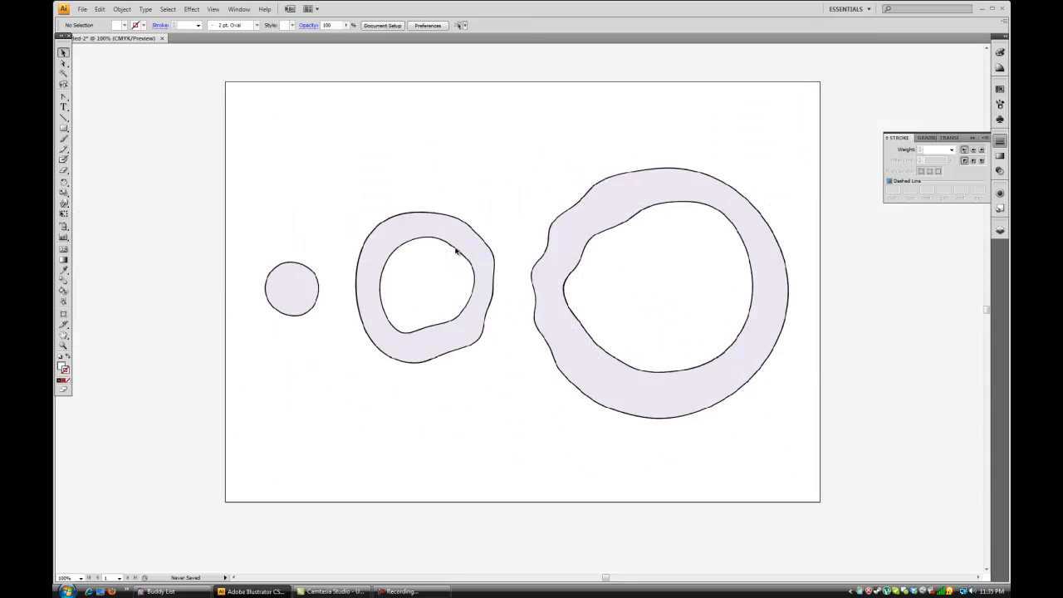
pyautogui.hotkey('ctrl', '+')
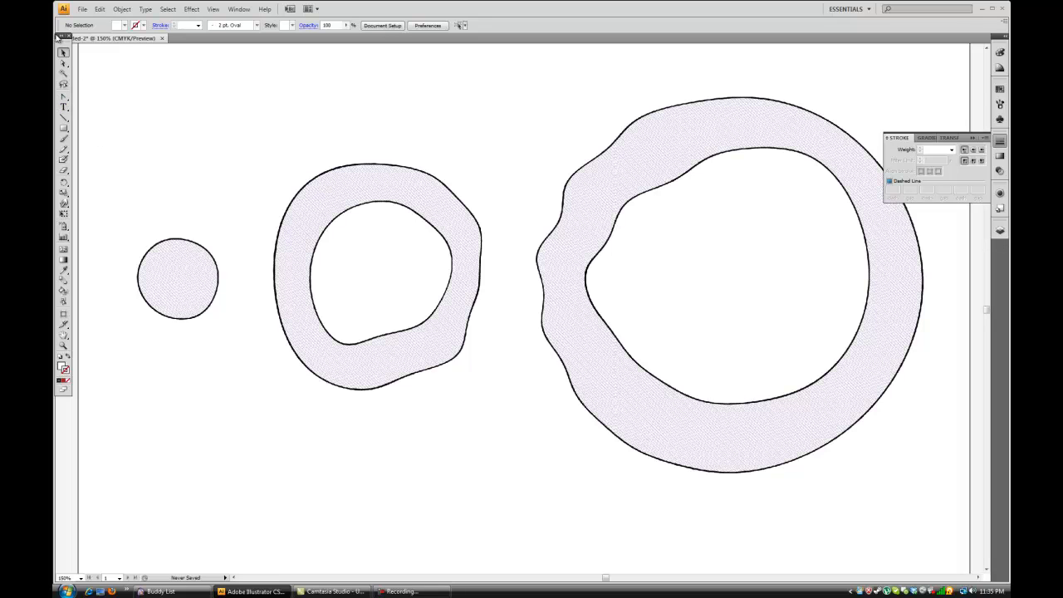
pyautogui.click(63, 98)
pyautogui.click(64, 100)
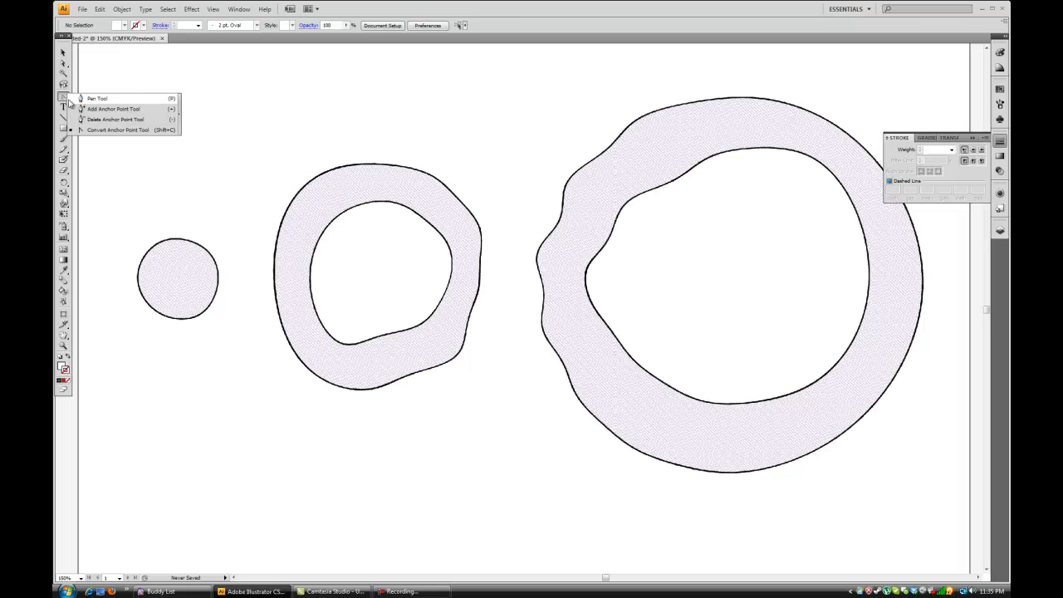
pyautogui.click(83, 100)
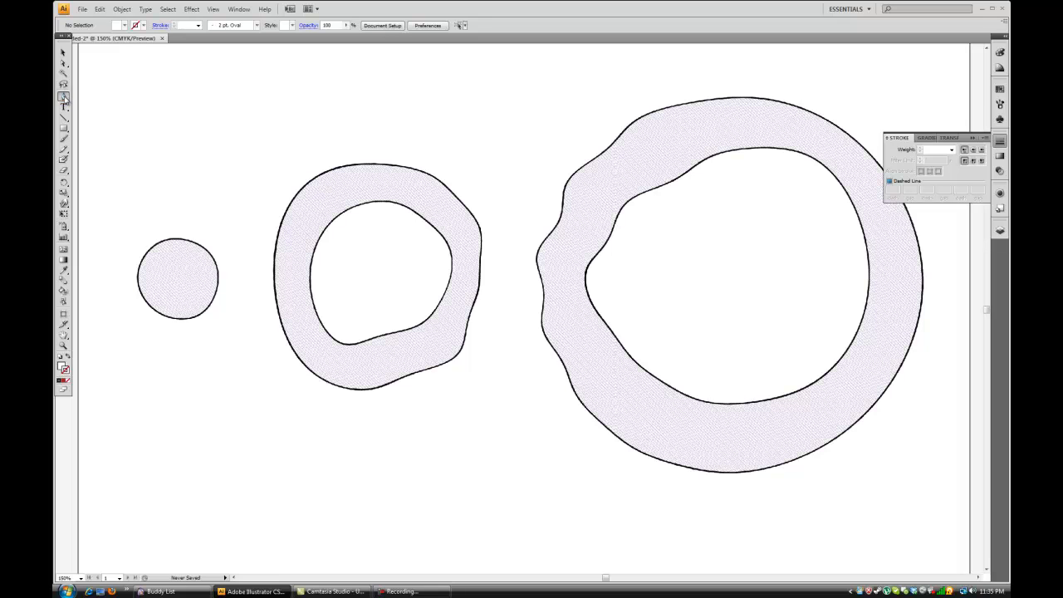
pyautogui.click(65, 99)
pyautogui.click(81, 100)
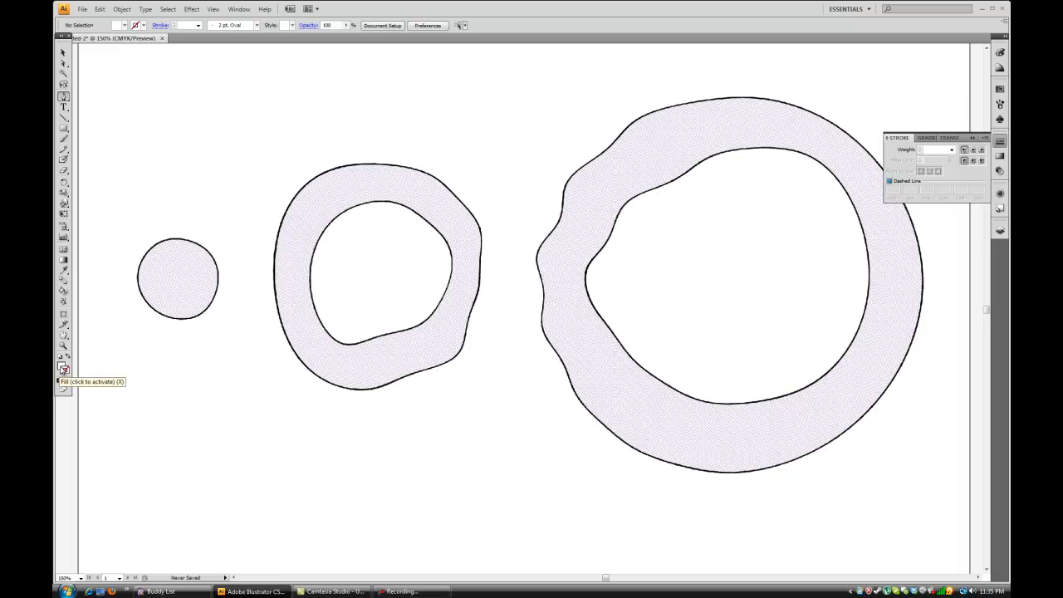
# Set the fill to none and the stroke colour to pure red, FF0000.
pyautogui.click(63, 369)
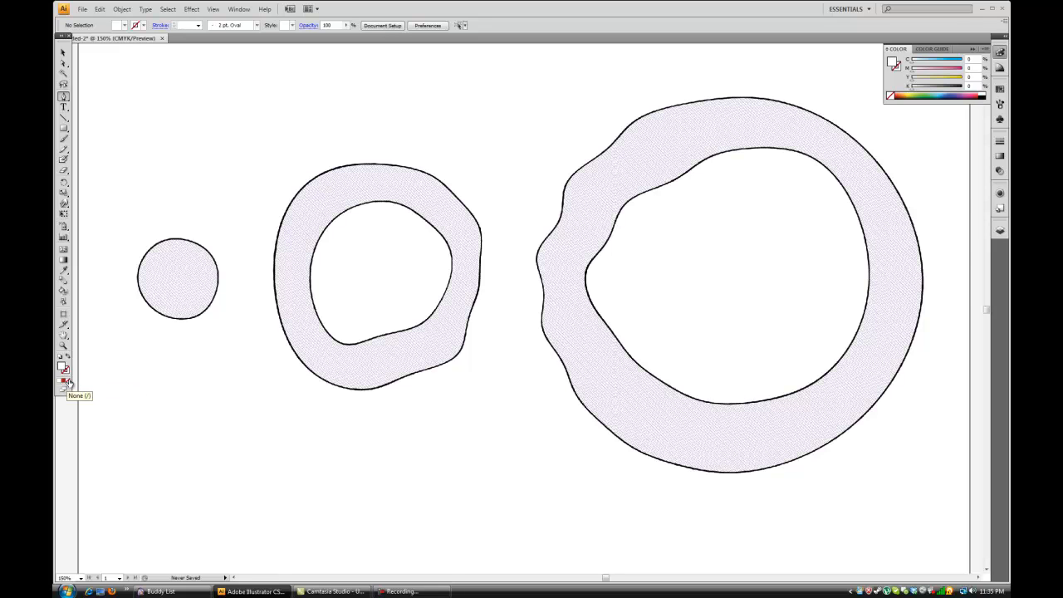
pyautogui.click(64, 382)
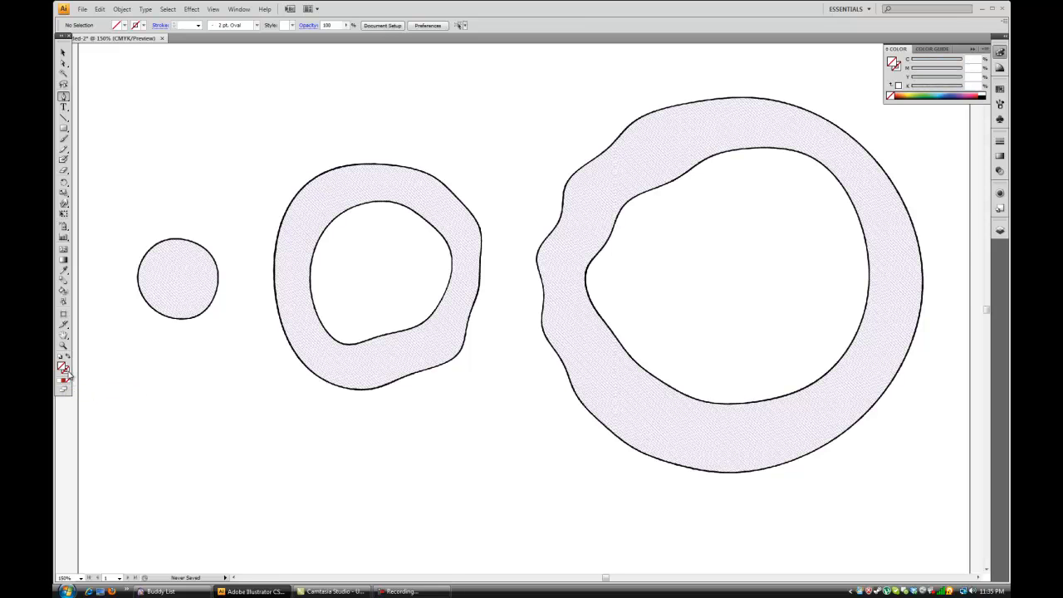
pyautogui.doubleClick(65, 368)
pyautogui.moveTo(499, 299); pyautogui.dragTo(552, 226)
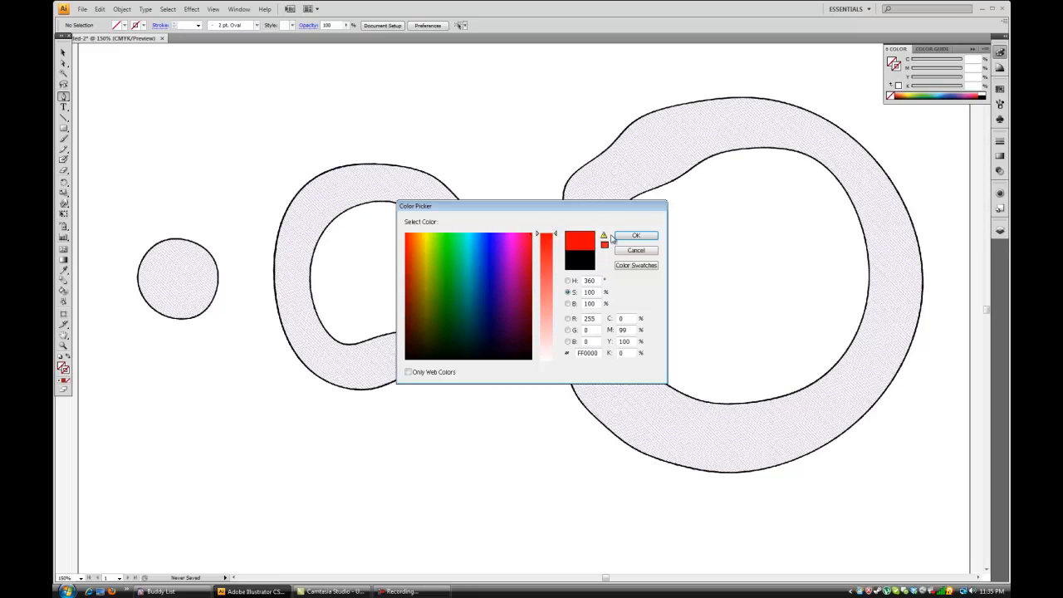
pyautogui.click(630, 241)
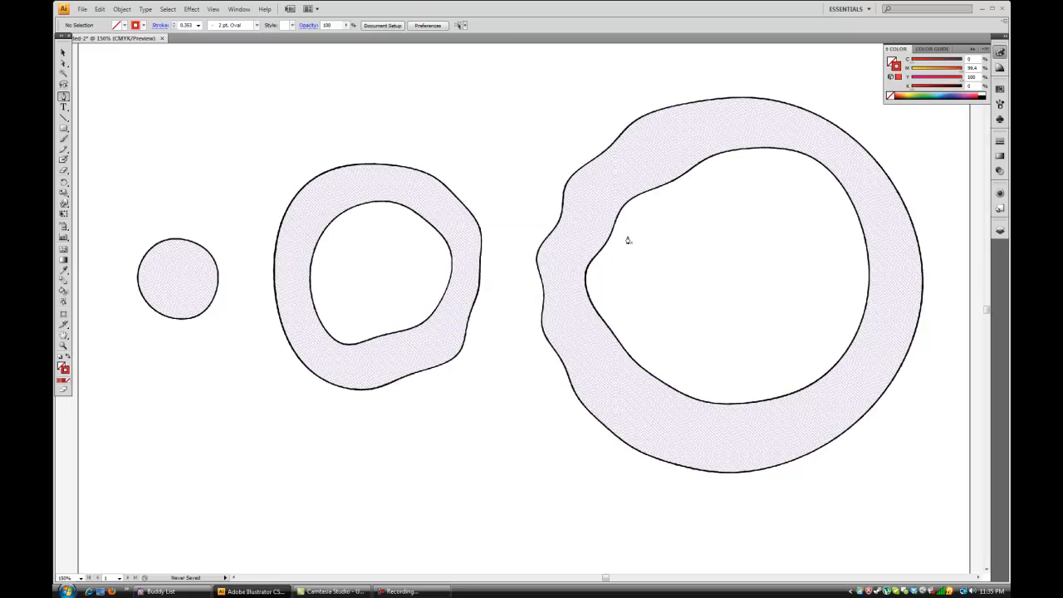
# Try out a four-point curved Pen path over the top and right of the middle ring, and undo it.
pyautogui.moveTo(253, 197); pyautogui.dragTo(267, 136)
pyautogui.moveTo(339, 134); pyautogui.dragTo(424, 152)
pyautogui.moveTo(475, 173); pyautogui.dragTo(477, 207)
pyautogui.moveTo(502, 291); pyautogui.dragTo(507, 318)
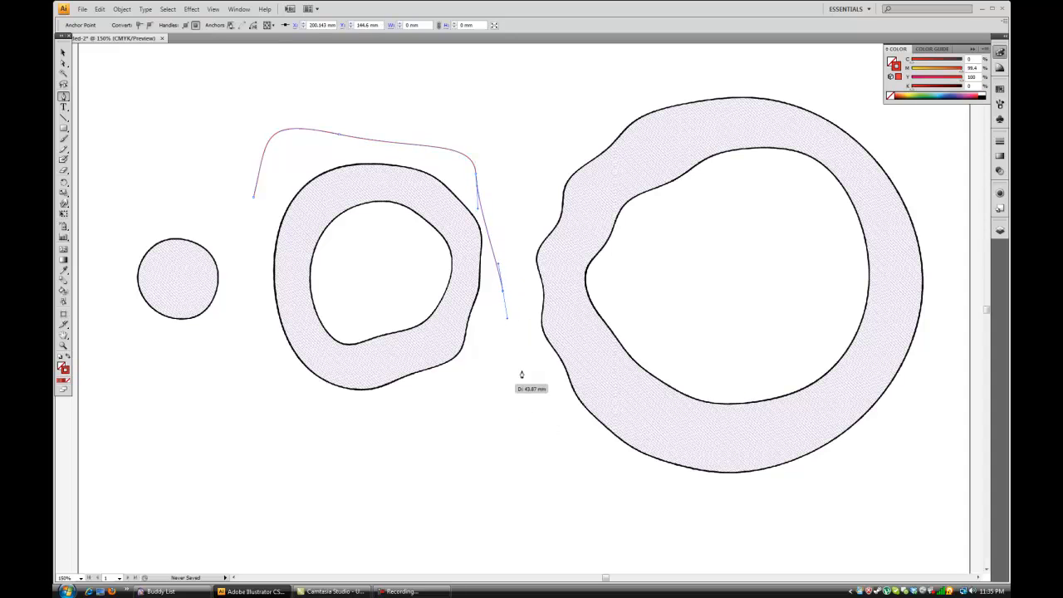
pyautogui.hotkey('ctrl', 'z')
pyautogui.hotkey('ctrl', 'z')
pyautogui.hotkey('ctrl', 'z')
pyautogui.hotkey('ctrl', 'z')
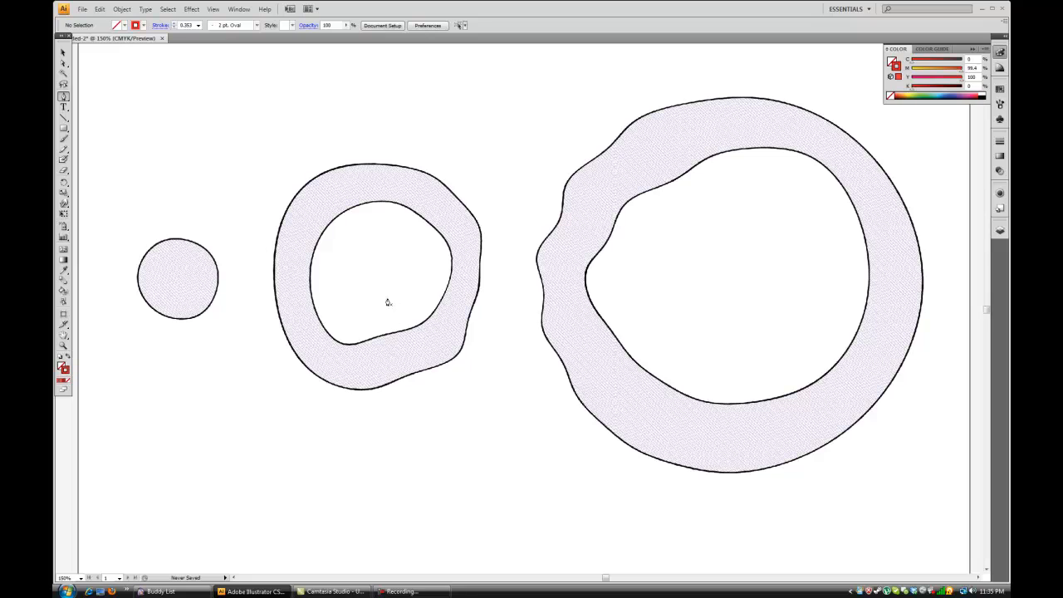
# Try to start tracing the middle ring's outer outline at its upper left with curved Pen anchors.
pyautogui.hotkey('ctrl', '-')
pyautogui.hotkey('ctrl', '-')
pyautogui.hotkey('ctrl', '+')
pyautogui.hotkey('ctrl', '+')
pyautogui.hotkey('ctrl', '+')
pyautogui.hotkey('ctrl', '+')
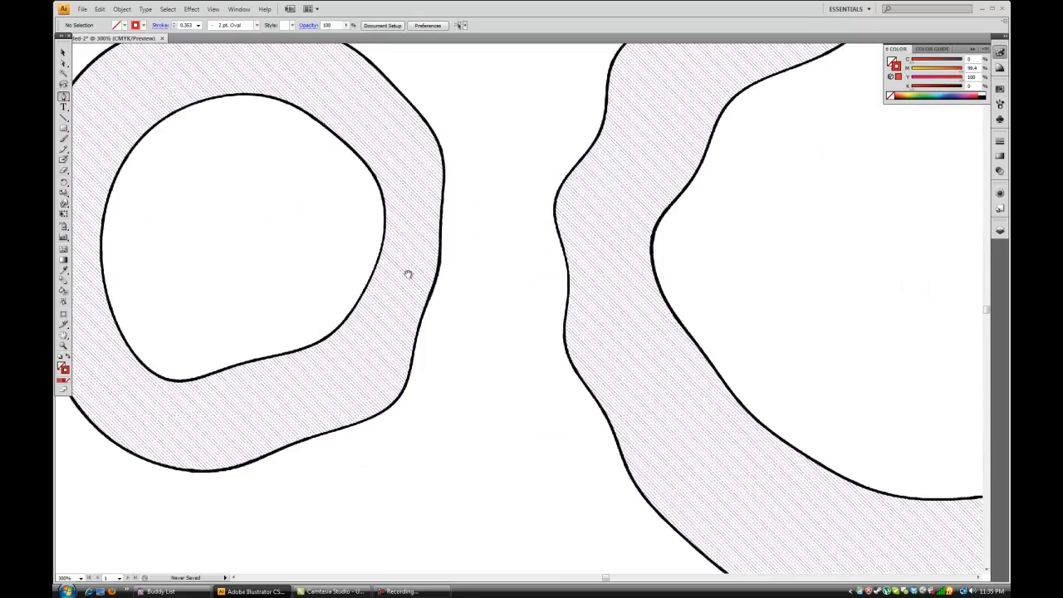
pyautogui.moveTo(368, 271); pyautogui.dragTo(521, 305)
pyautogui.hotkey('ctrl', '-')
pyautogui.hotkey('ctrl', '+')
pyautogui.hotkey('ctrl', '+')
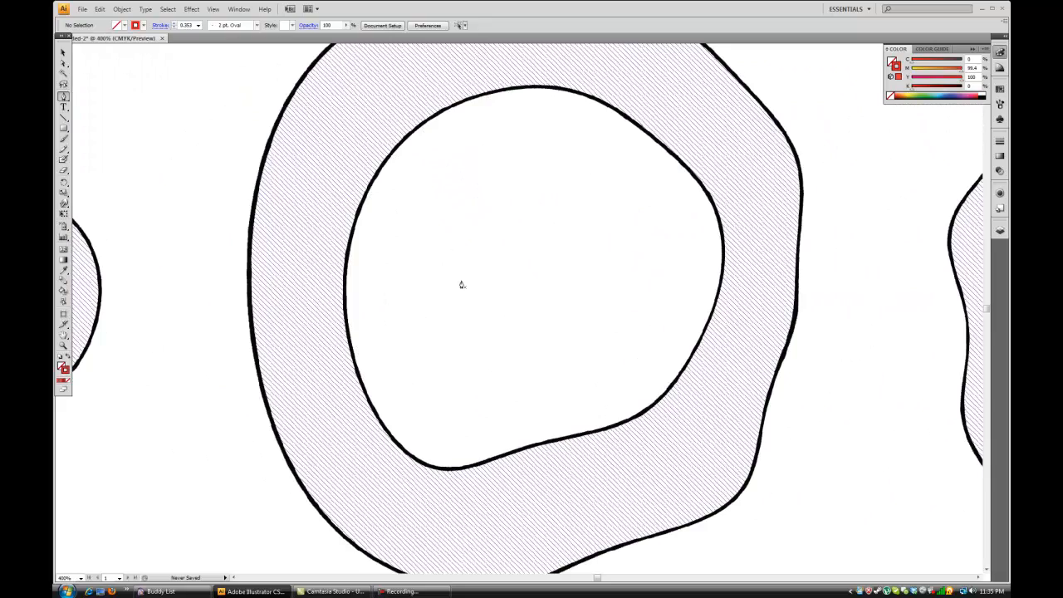
pyautogui.scroll(1, 484, 241)
pyautogui.scroll(2, 483, 240)
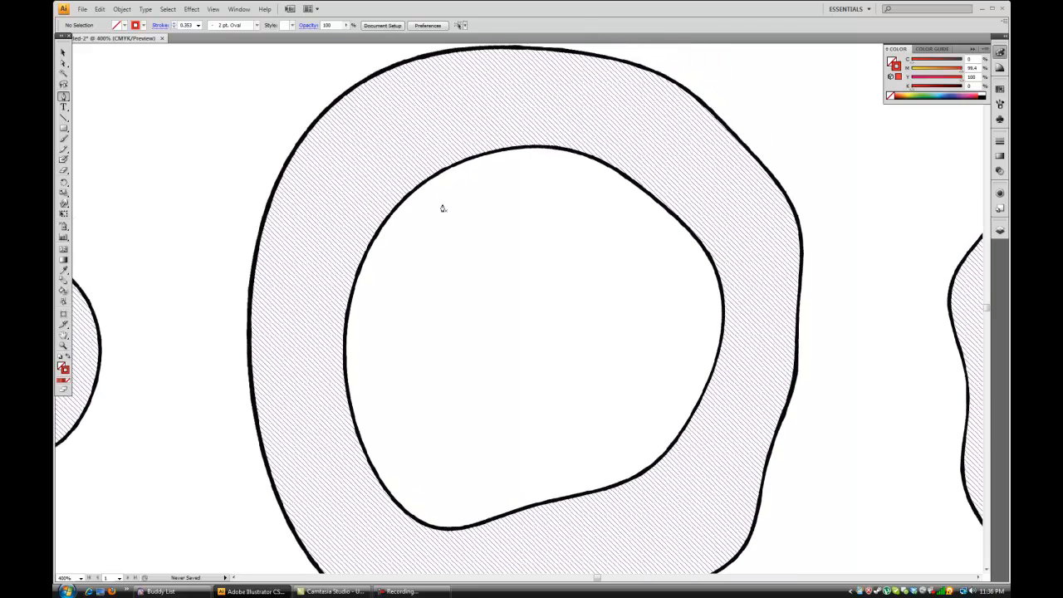
pyautogui.scroll(2, 443, 209)
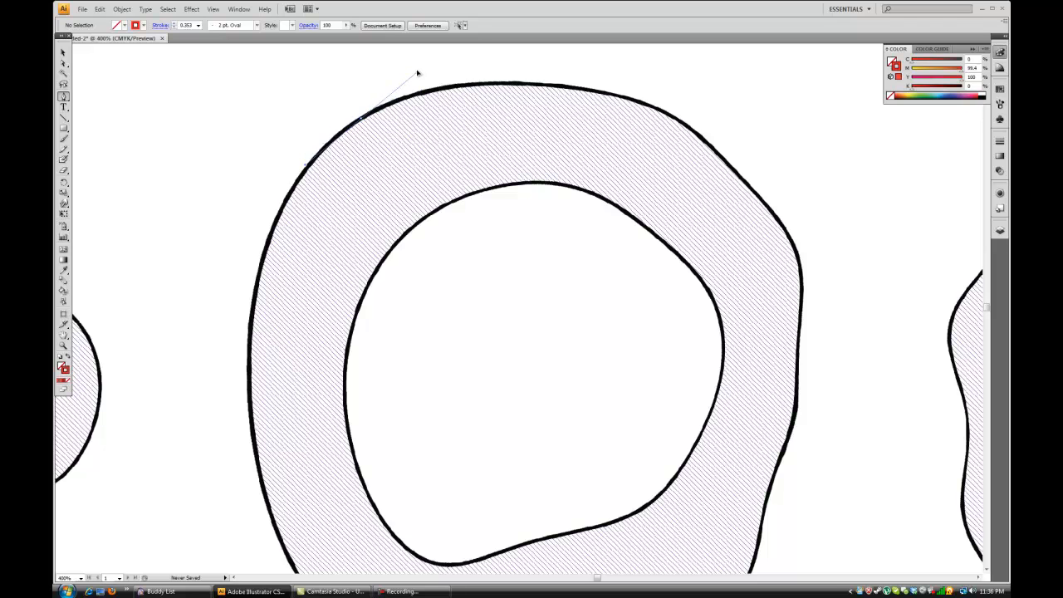
pyautogui.moveTo(369, 78); pyautogui.dragTo(403, 92)
pyautogui.hotkey('ctrl', 'z')
pyautogui.moveTo(399, 88)
pyautogui.mouseDown()
pyautogui.moveTo(387, 92)
pyautogui.moveTo(402, 90)
pyautogui.mouseUp()
pyautogui.moveTo(402, 87)
pyautogui.mouseDown()
pyautogui.moveTo(495, 68)
pyautogui.moveTo(609, 59)
pyautogui.moveTo(632, 39)
pyautogui.moveTo(647, 47)
pyautogui.moveTo(658, 236)
pyautogui.moveTo(735, 291)
pyautogui.moveTo(796, 286)
pyautogui.mouseUp()
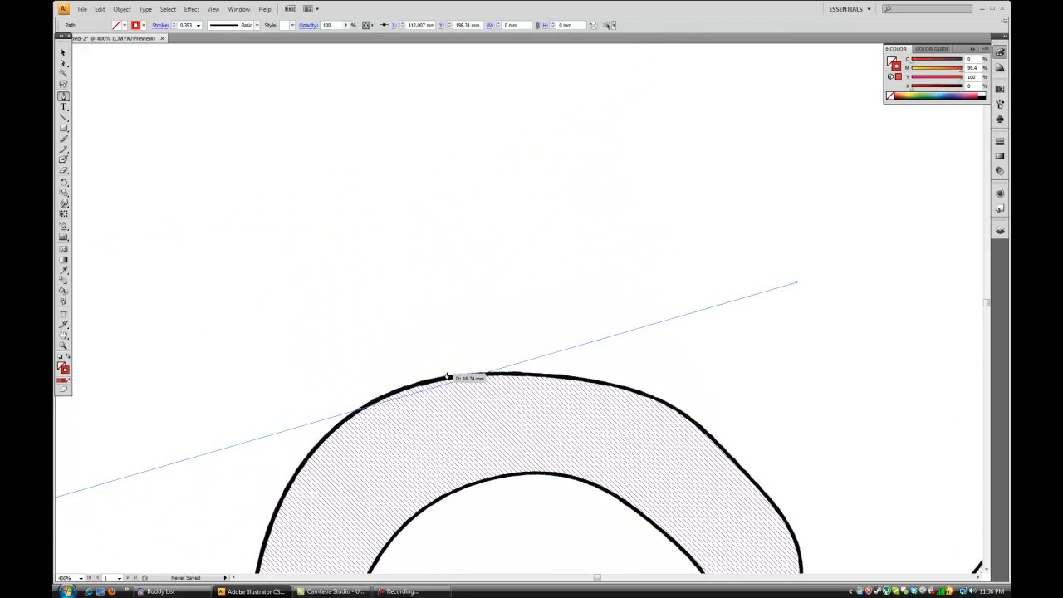
pyautogui.moveTo(443, 379); pyautogui.dragTo(445, 381)
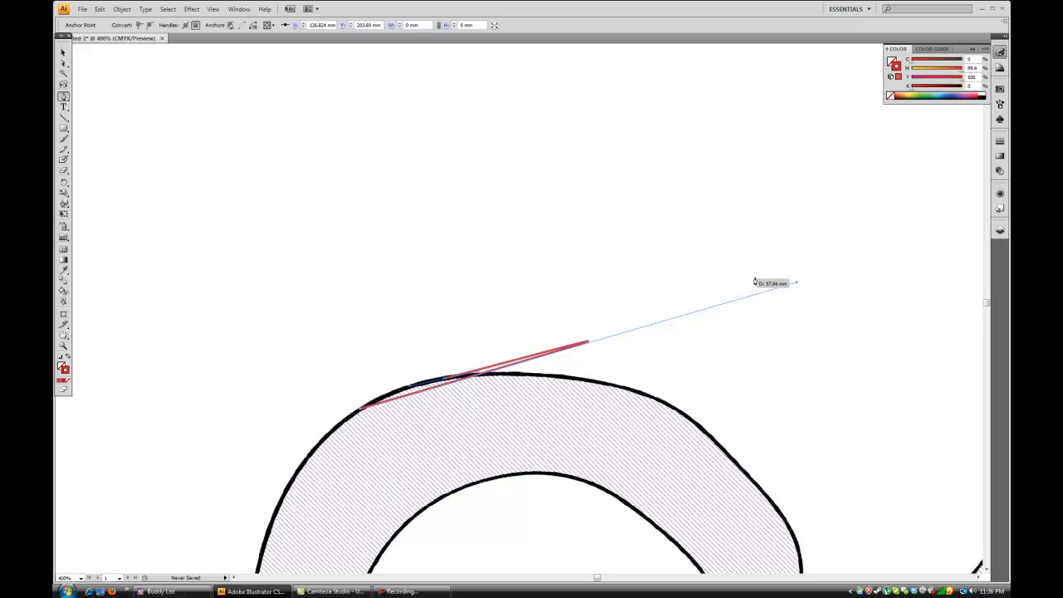
pyautogui.hotkey('ctrl', 'z')
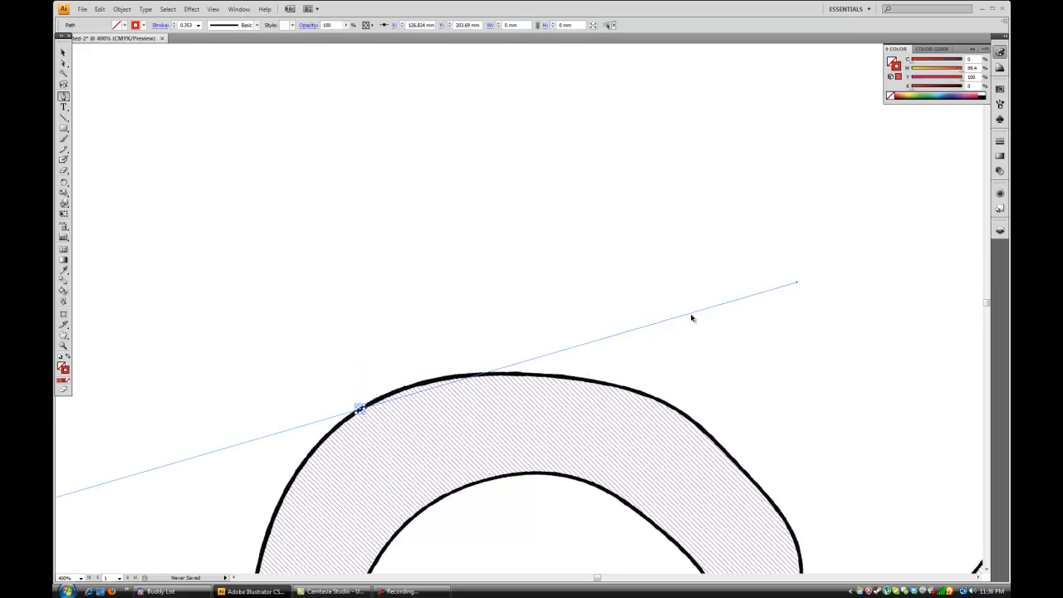
pyautogui.hotkey('ctrl', 'z')
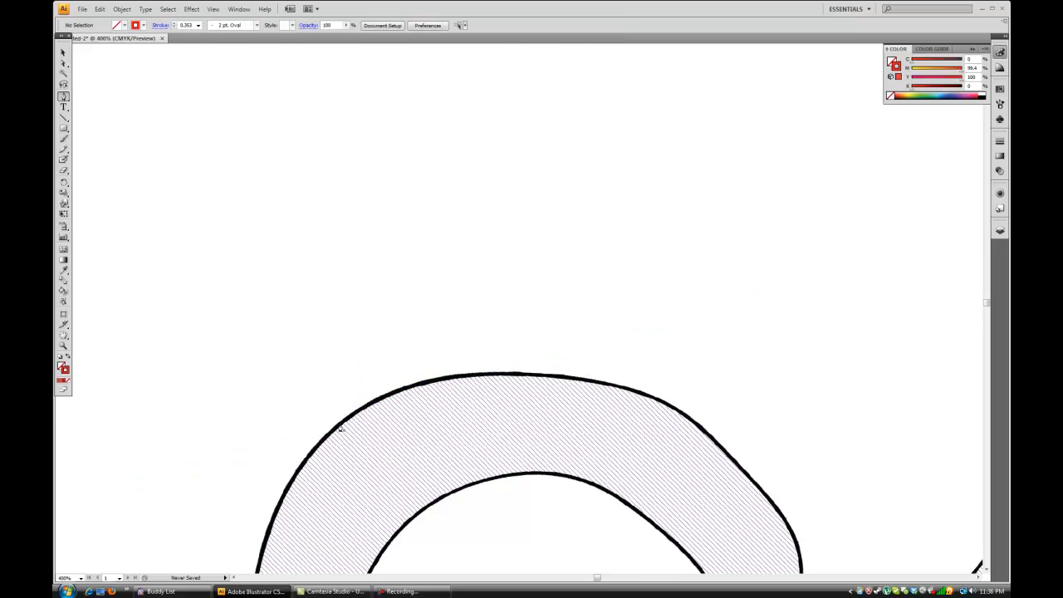
# Trace the middle ring's outer outline with curved Pen segments from its upper left across the top to the upper right.
pyautogui.moveTo(355, 407); pyautogui.dragTo(380, 391)
pyautogui.moveTo(466, 376); pyautogui.dragTo(495, 375)
pyautogui.press('space')
pyautogui.moveTo(475, 433); pyautogui.dragTo(430, 297)
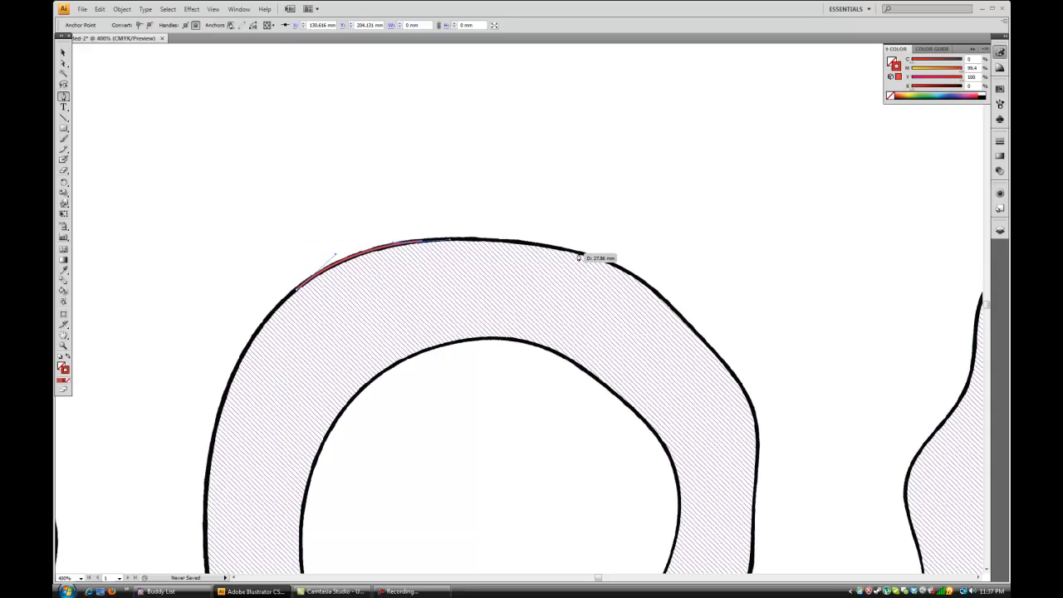
pyautogui.moveTo(580, 257); pyautogui.dragTo(625, 266)
pyautogui.moveTo(677, 308); pyautogui.dragTo(715, 351)
pyautogui.press('space')
pyautogui.moveTo(704, 395); pyautogui.dragTo(535, 253)
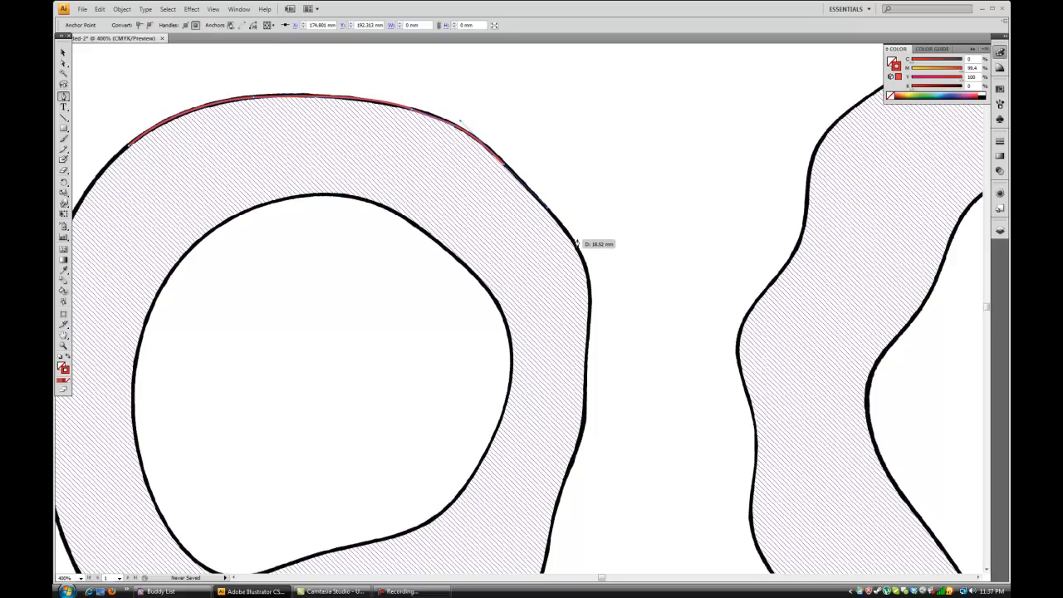
# Continue the red outline with curved segments down the ring's right side and along its lower right edge.
pyautogui.moveTo(590, 250); pyautogui.dragTo(606, 291)
pyautogui.moveTo(588, 336); pyautogui.dragTo(586, 383)
pyautogui.moveTo(587, 426); pyautogui.dragTo(534, 328)
pyautogui.moveTo(510, 397); pyautogui.dragTo(504, 424)
pyautogui.moveTo(521, 468); pyautogui.dragTo(504, 492)
pyautogui.moveTo(437, 515); pyautogui.dragTo(406, 524)
pyautogui.press('space')
pyautogui.moveTo(406, 516); pyautogui.dragTo(584, 390)
pyautogui.moveTo(479, 440); pyautogui.dragTo(438, 458)
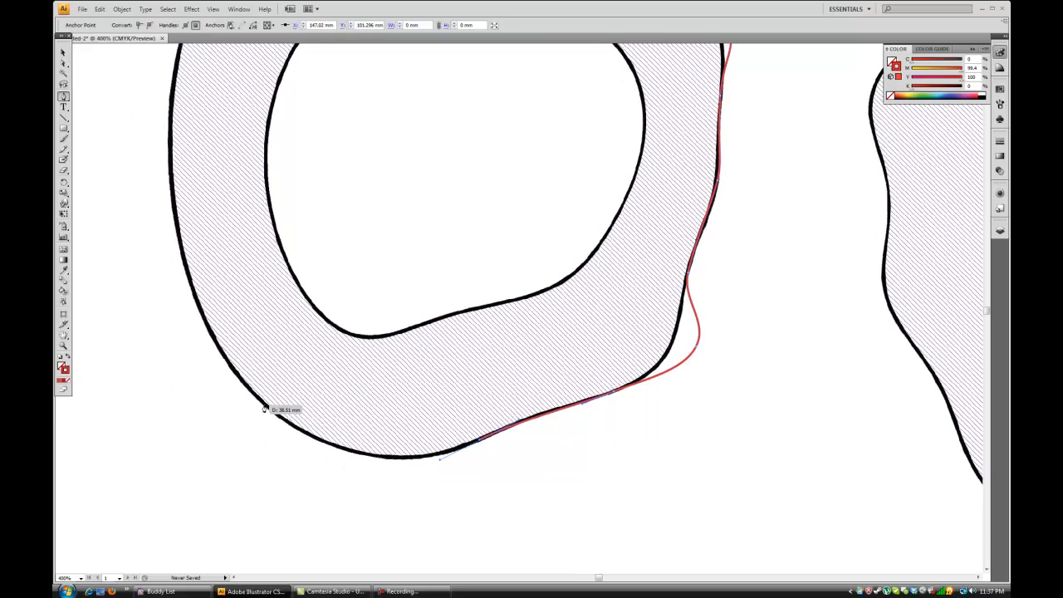
# Continue the outline around the ring's lower left and up its left side, stopping short of the starting anchor.
pyautogui.moveTo(265, 404)
pyautogui.mouseDown()
pyautogui.moveTo(227, 345)
pyautogui.moveTo(175, 333)
pyautogui.moveTo(168, 349)
pyautogui.moveTo(174, 330)
pyautogui.moveTo(269, 385)
pyautogui.mouseUp()
pyautogui.moveTo(261, 267); pyautogui.dragTo(338, 359)
pyautogui.moveTo(335, 207); pyautogui.dragTo(353, 168)
pyautogui.moveTo(407, 134); pyautogui.dragTo(417, 221)
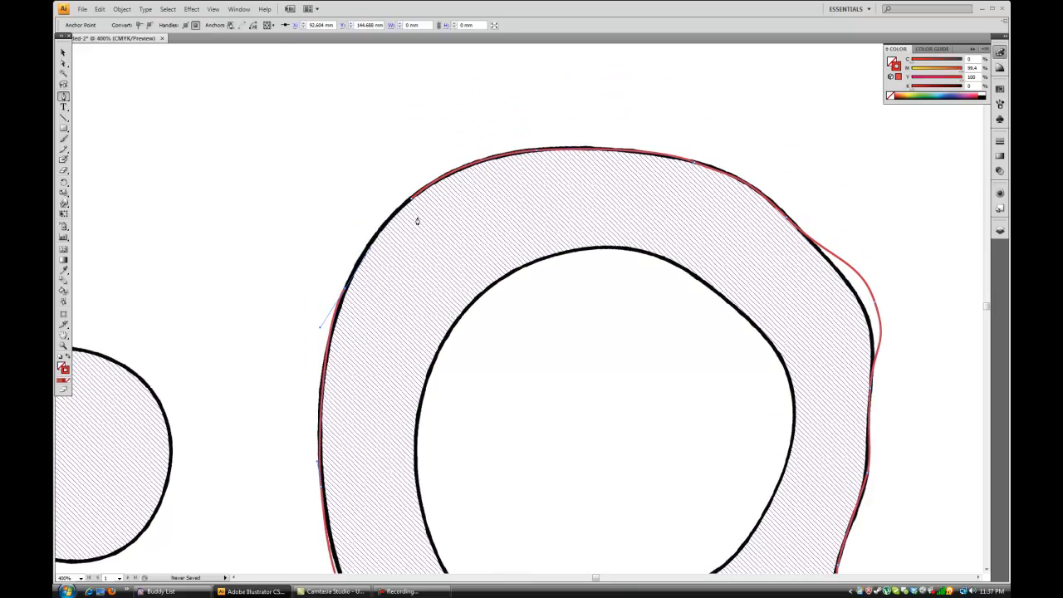
# Try to close the outline with a curved segment at its starting anchor on the ring's upper left.
pyautogui.hotkey('ctrl', '+')
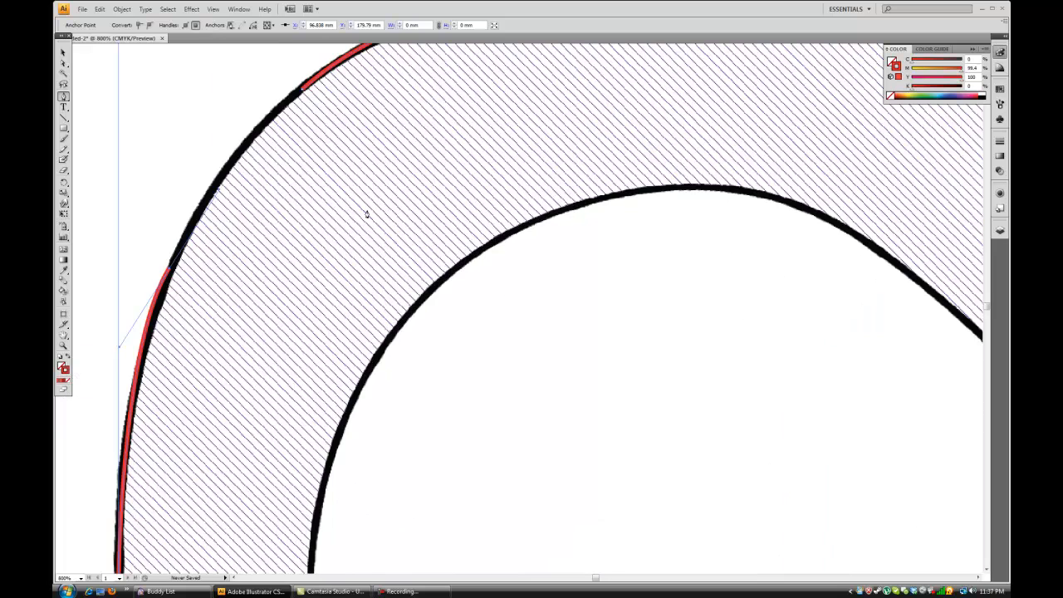
pyautogui.moveTo(261, 201); pyautogui.dragTo(448, 269)
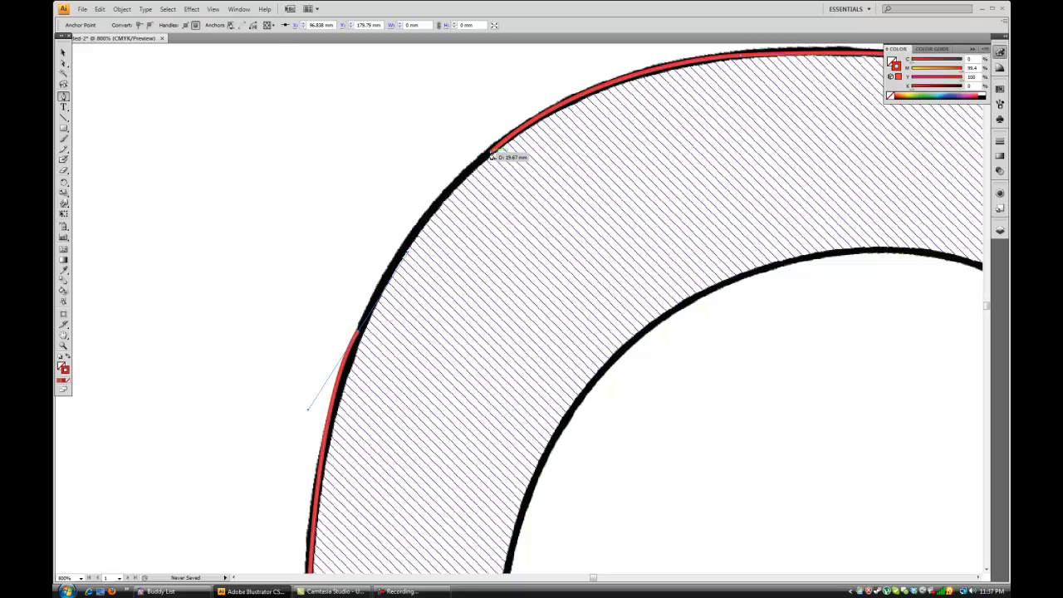
pyautogui.moveTo(491, 156)
pyautogui.mouseDown()
pyautogui.moveTo(570, 69)
pyautogui.moveTo(594, 131)
pyautogui.moveTo(557, 116)
pyautogui.moveTo(579, 74)
pyautogui.moveTo(590, 76)
pyautogui.mouseUp()
pyautogui.hotkey('ctrl', 'z')
pyautogui.moveTo(490, 154); pyautogui.dragTo(573, 86)
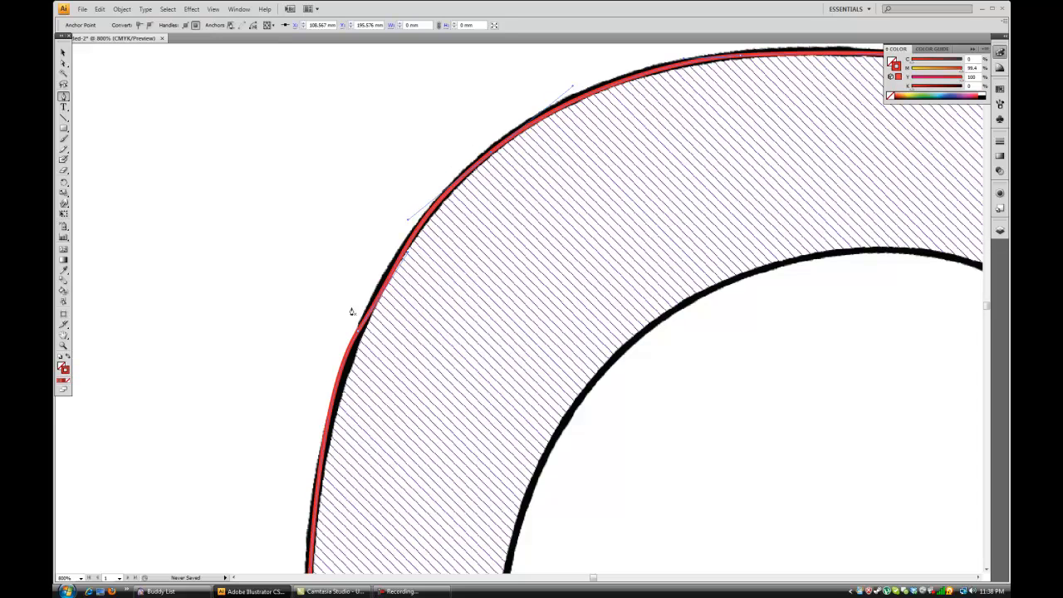
pyautogui.hotkey('ctrl', '-')
pyautogui.hotkey('ctrl', '-')
pyautogui.hotkey('ctrl', '-')
pyautogui.hotkey('ctrl', '-')
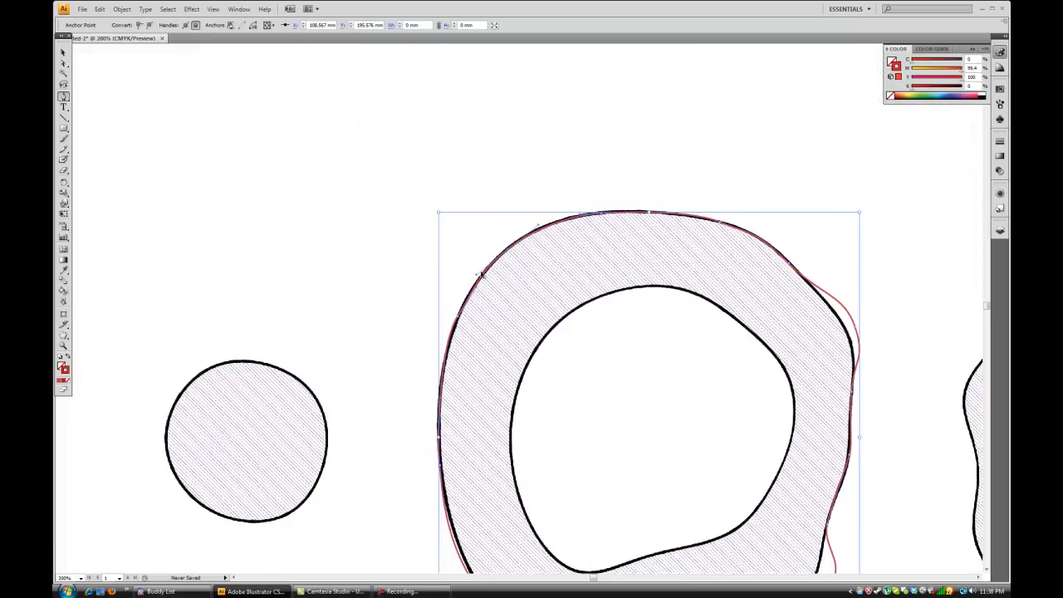
pyautogui.moveTo(569, 333); pyautogui.dragTo(459, 250)
pyautogui.hotkey('ctrl', '+')
pyautogui.hotkey('ctrl', '+')
pyautogui.hotkey('ctrl', '+')
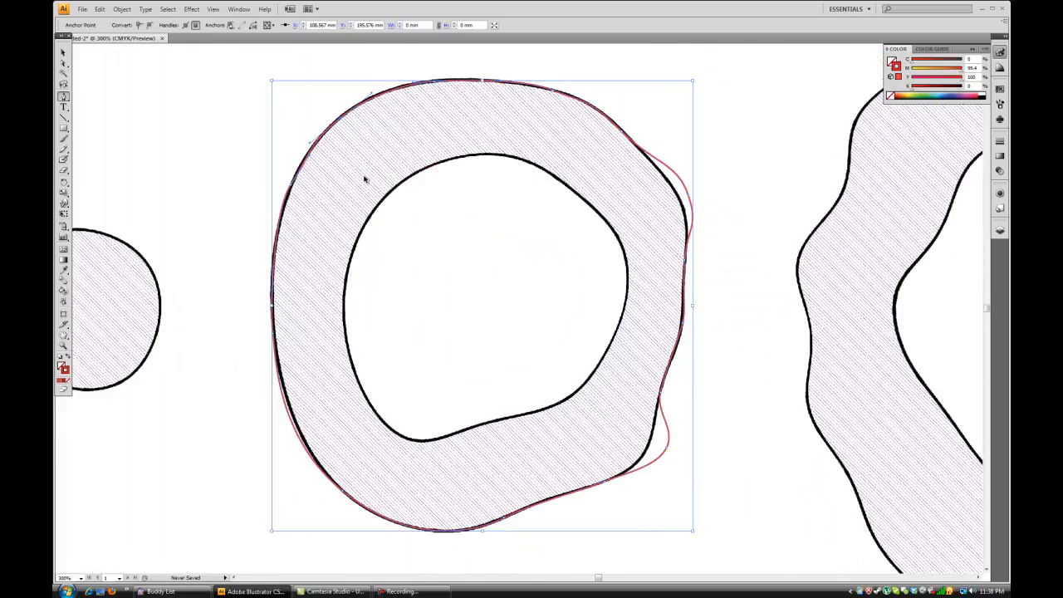
pyautogui.moveTo(298, 125); pyautogui.dragTo(673, 368)
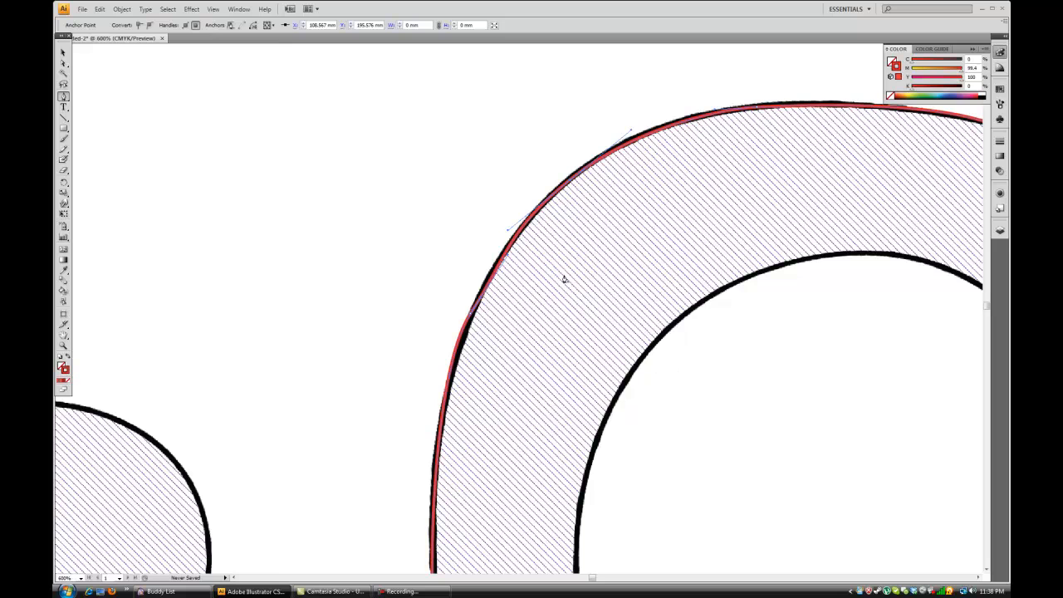
# Select the open red outline and join its two end points at the ring's upper left.
pyautogui.click(62, 52)
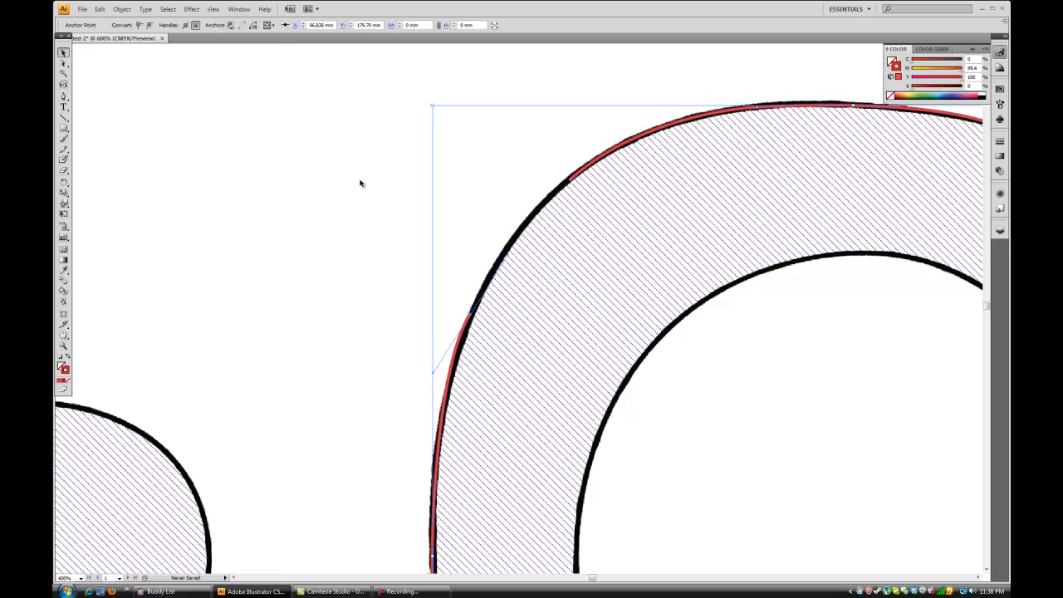
pyautogui.click(344, 185)
pyautogui.click(469, 325)
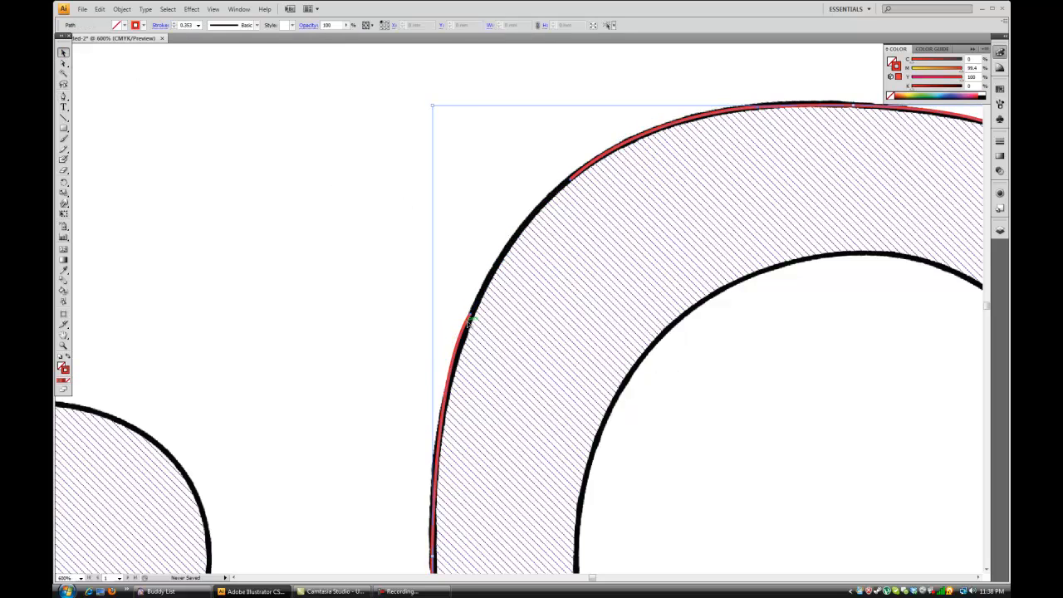
pyautogui.click(64, 65)
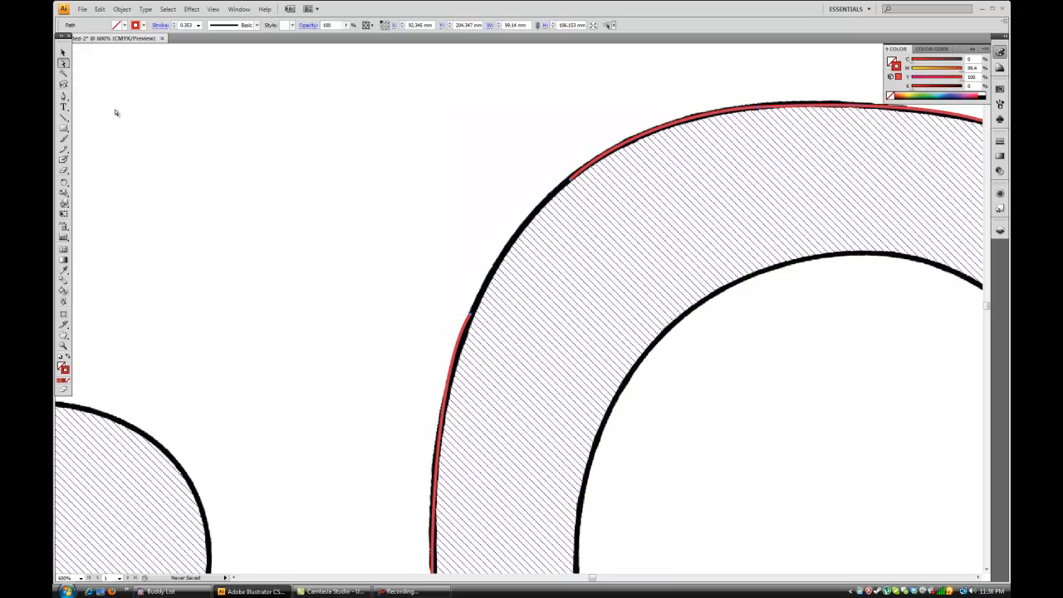
pyautogui.rightClick(470, 320)
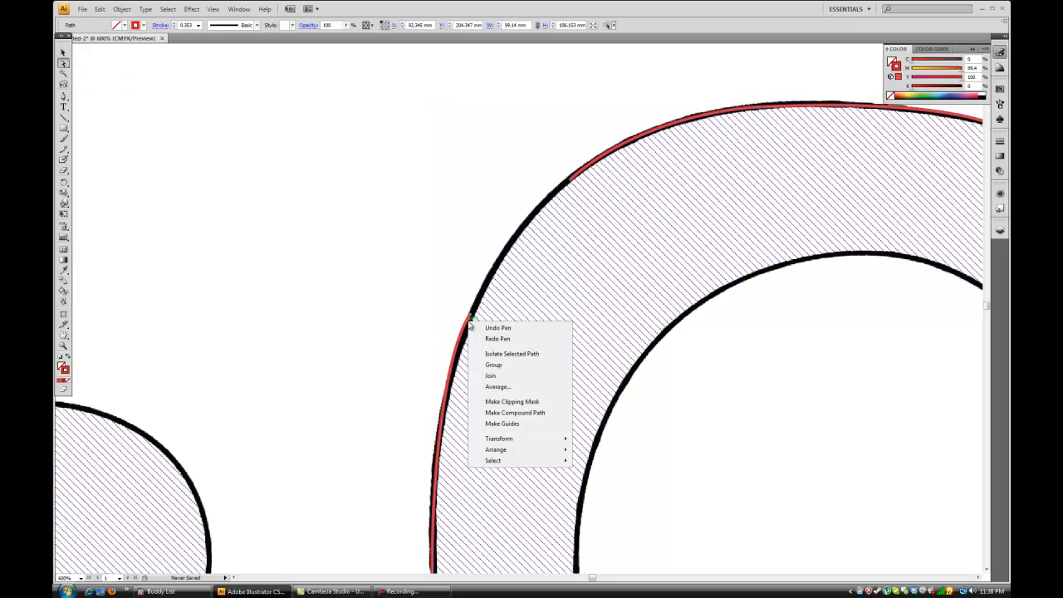
pyautogui.click(510, 375)
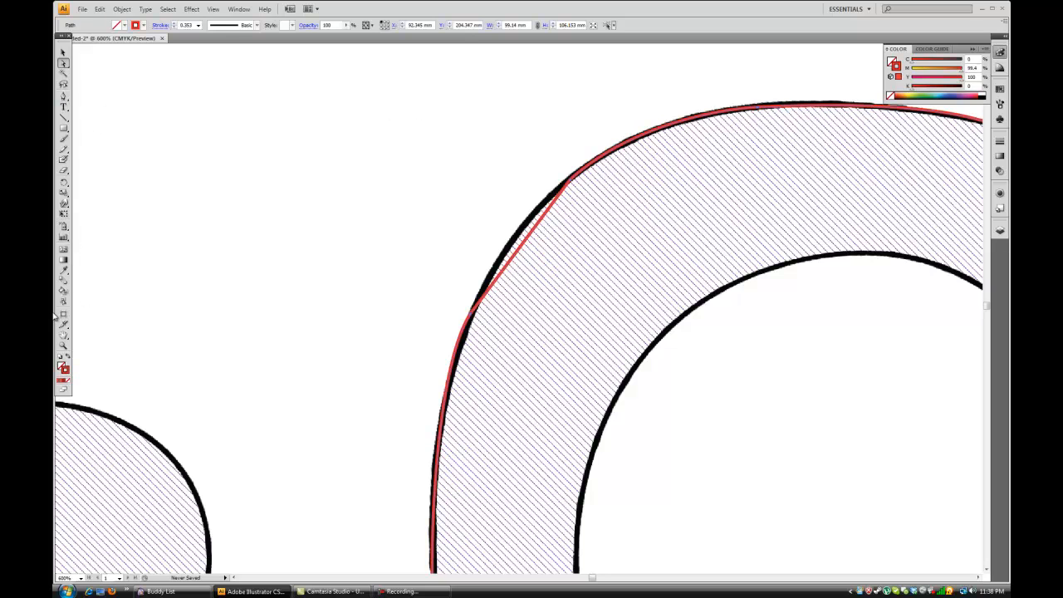
# Reshape the lower anchor of the joined segment with curve handles that follow the ring's upper-left edge, and deselect the path.
pyautogui.moveTo(63, 95); pyautogui.dragTo(124, 129)
pyautogui.moveTo(471, 313); pyautogui.dragTo(495, 266)
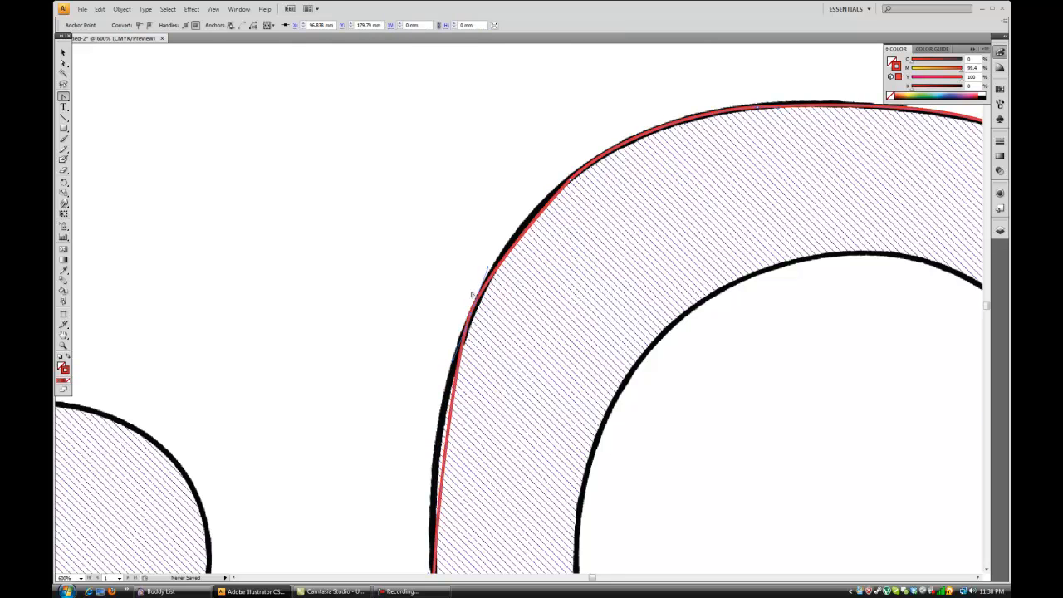
pyautogui.click(63, 63)
pyautogui.moveTo(489, 269); pyautogui.dragTo(493, 248)
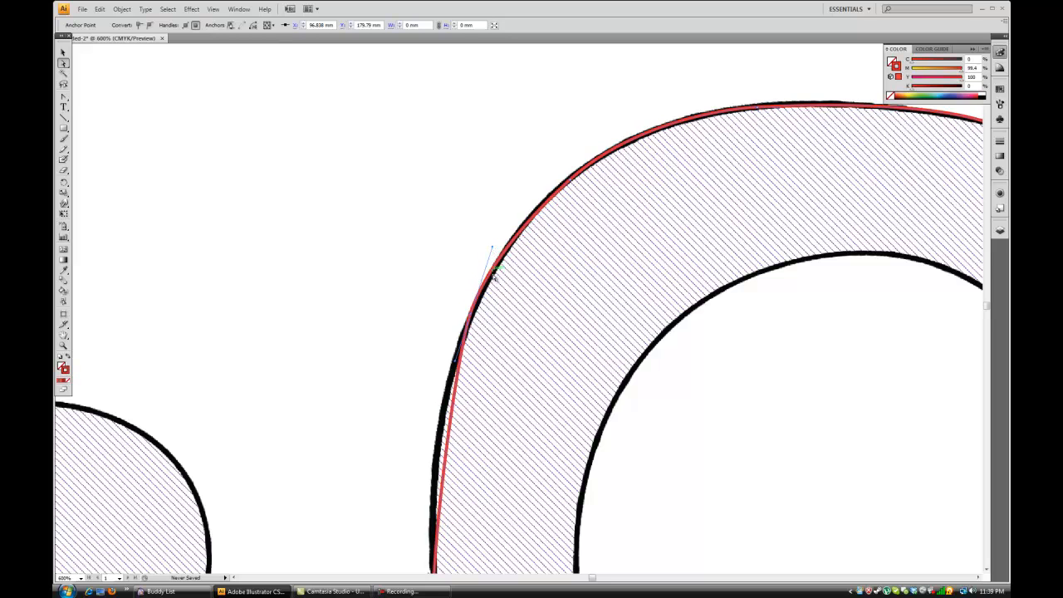
pyautogui.moveTo(456, 360); pyautogui.dragTo(446, 364)
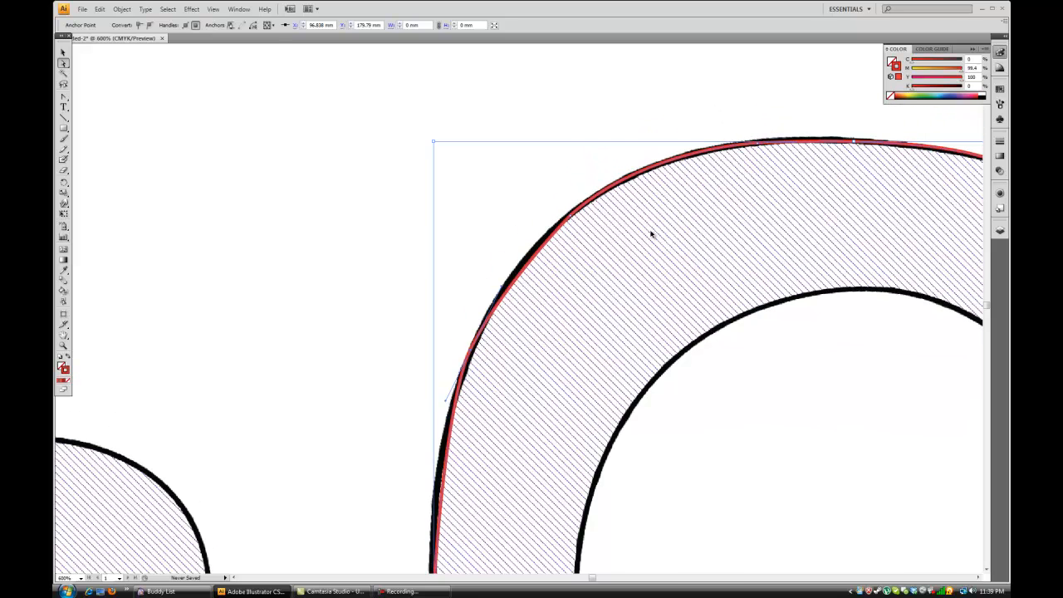
pyautogui.hotkey('ctrl', '-')
pyautogui.hotkey('ctrl', '-')
pyautogui.hotkey('ctrl', '-')
pyautogui.moveTo(697, 310); pyautogui.dragTo(539, 274)
pyautogui.click(489, 196)
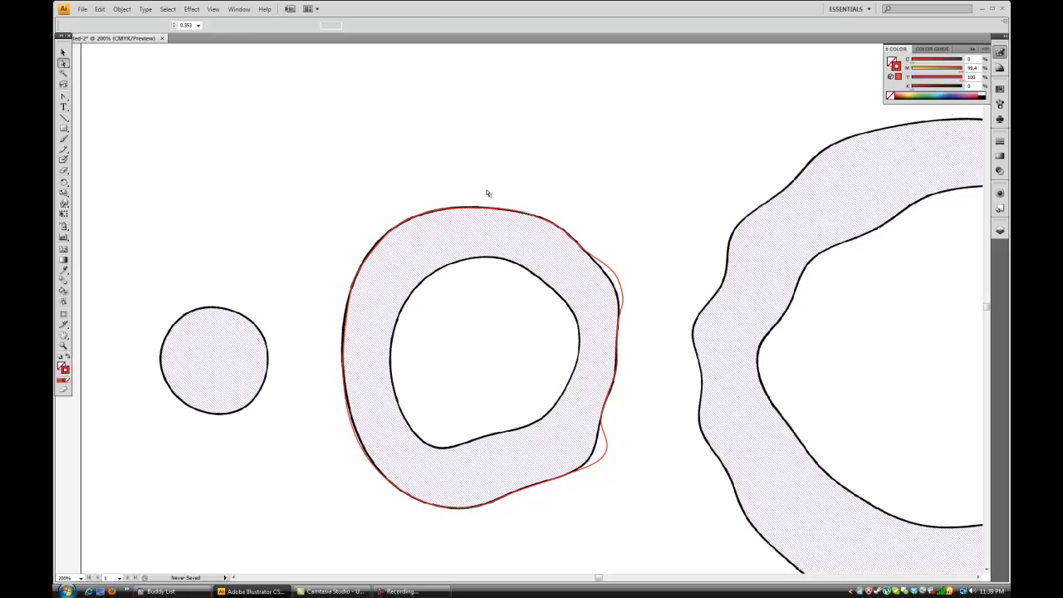
# Move the bulging anchor of the red outline onto the ring's upper-right edge and adjust its curve handles to follow the black line.
pyautogui.click(62, 64)
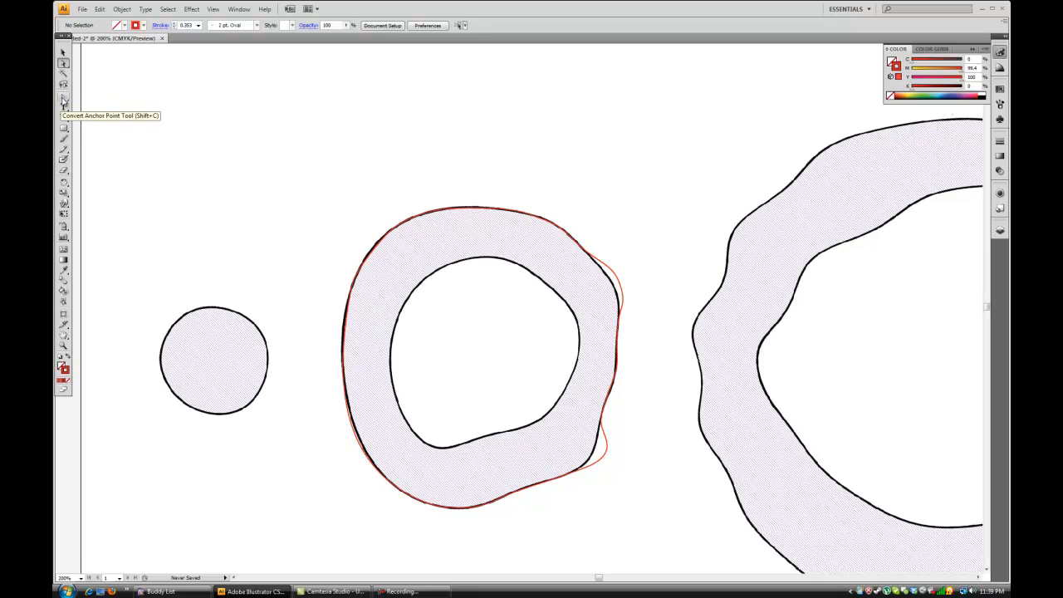
pyautogui.moveTo(62, 99); pyautogui.dragTo(101, 131)
pyautogui.click(65, 67)
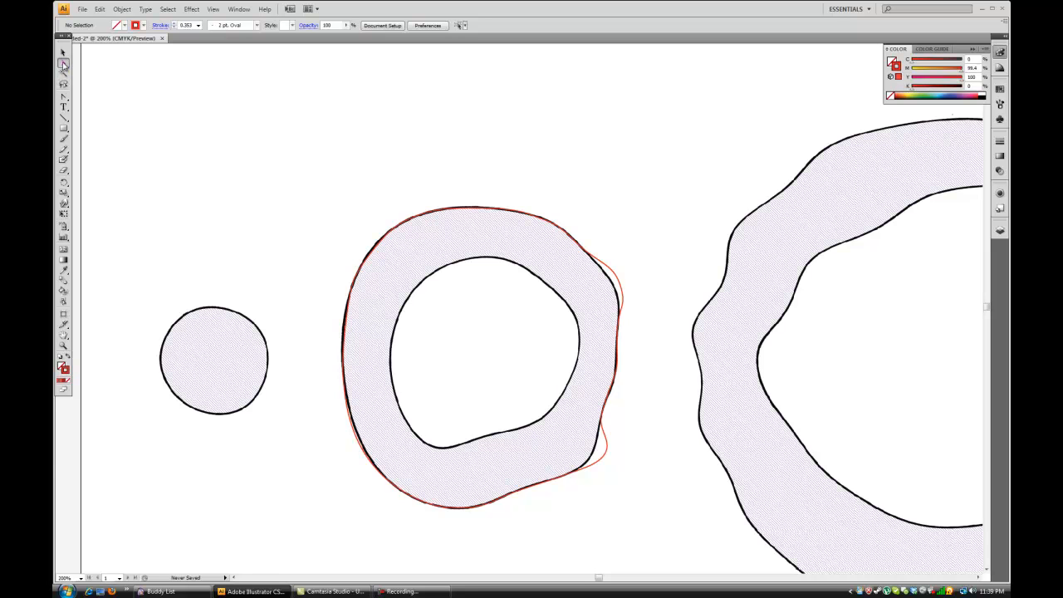
pyautogui.hotkey('ctrl', '=')
pyautogui.hotkey('ctrl', '=')
pyautogui.hotkey('ctrl', '=')
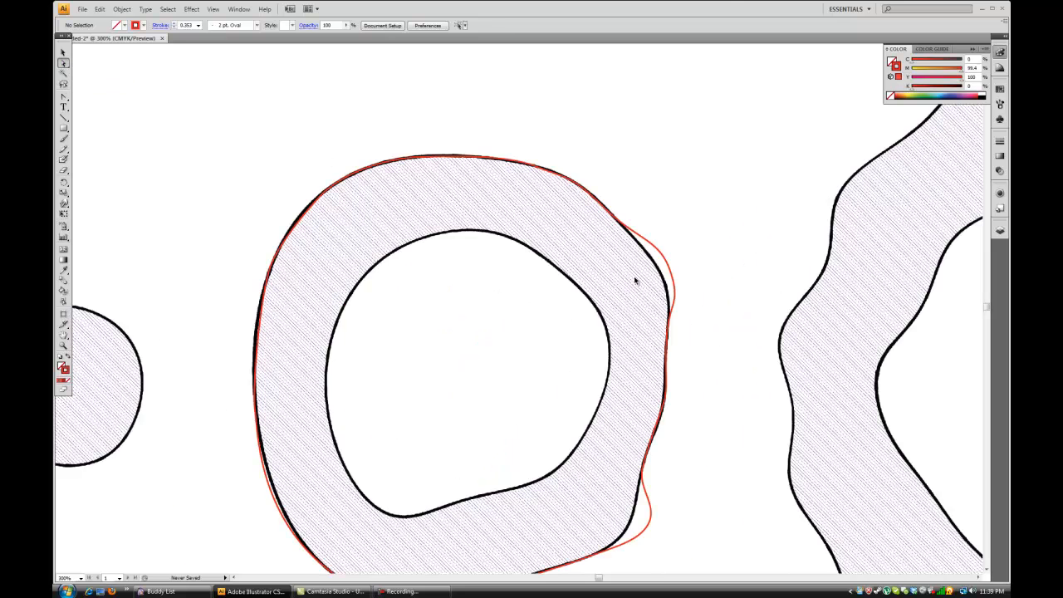
pyautogui.click(797, 188)
pyautogui.moveTo(820, 183); pyautogui.dragTo(625, 167)
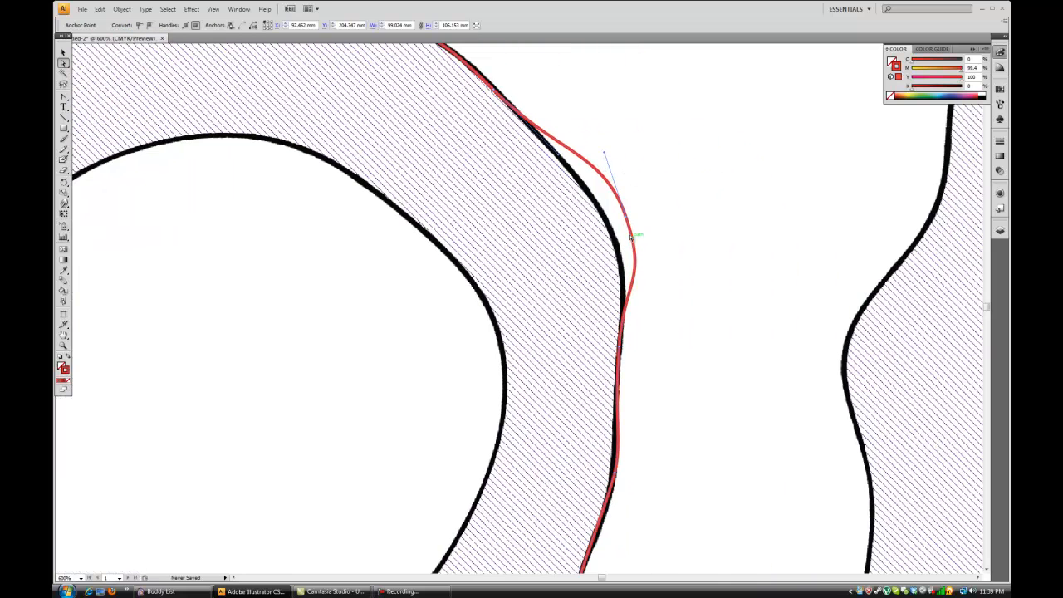
pyautogui.click(629, 218)
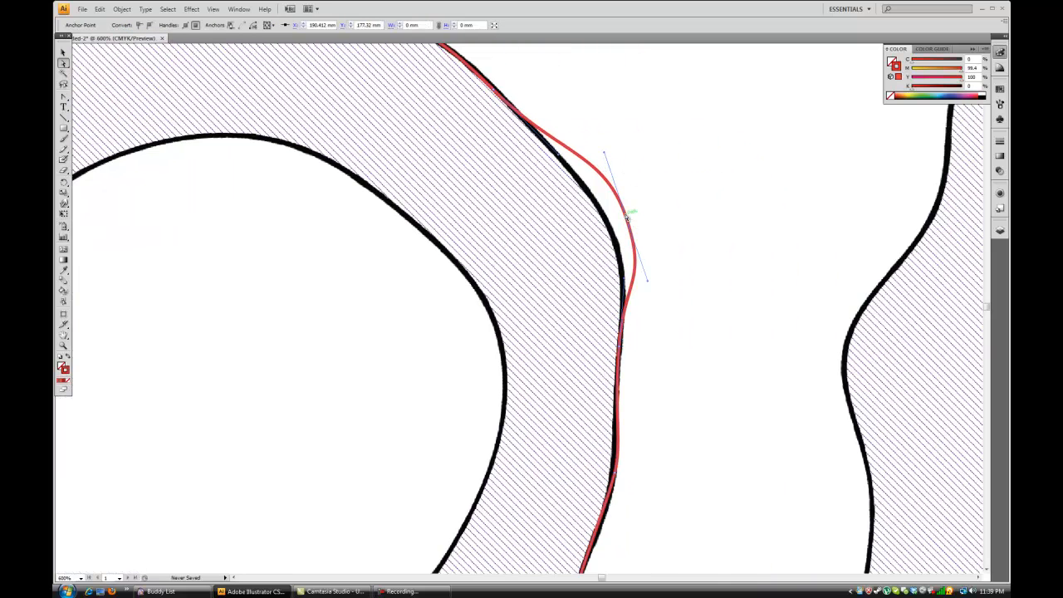
pyautogui.moveTo(650, 210)
pyautogui.mouseDown()
pyautogui.moveTo(695, 190)
pyautogui.moveTo(524, 243)
pyautogui.mouseUp()
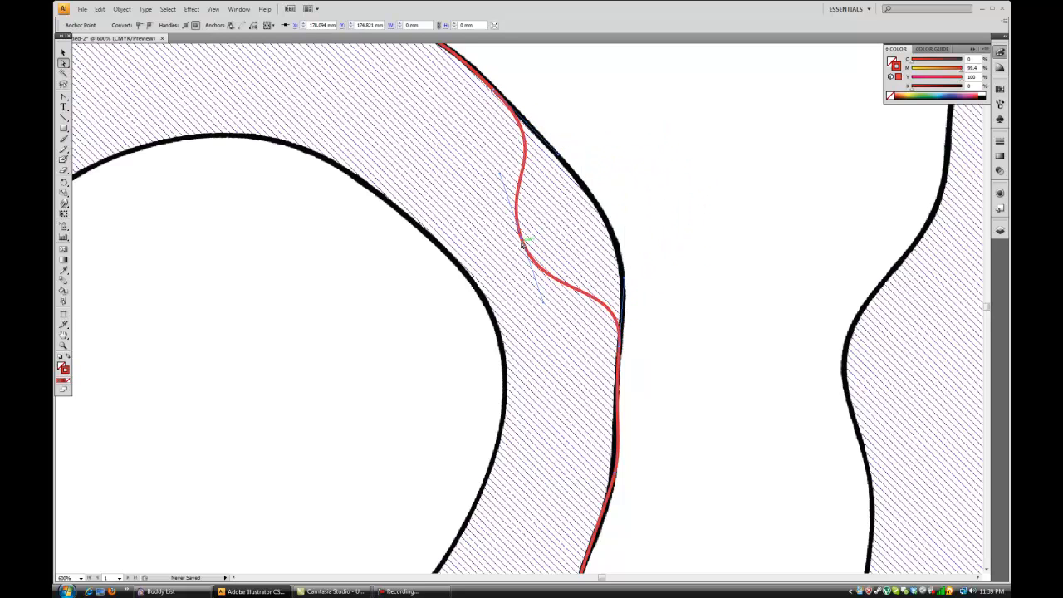
pyautogui.moveTo(475, 187); pyautogui.dragTo(374, 172)
pyautogui.moveTo(523, 242); pyautogui.dragTo(612, 224)
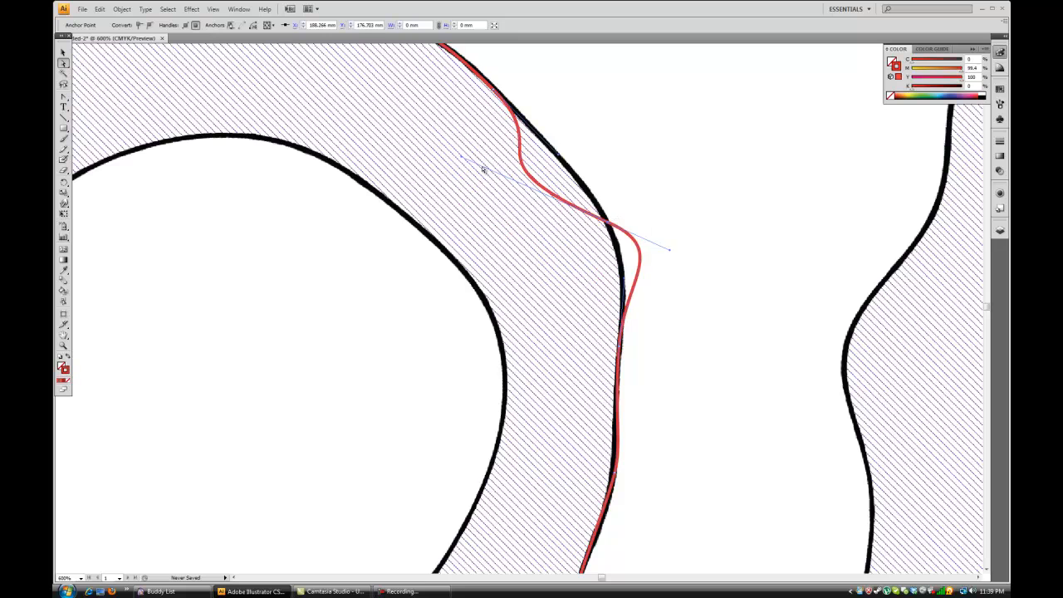
pyautogui.moveTo(463, 158); pyautogui.dragTo(586, 182)
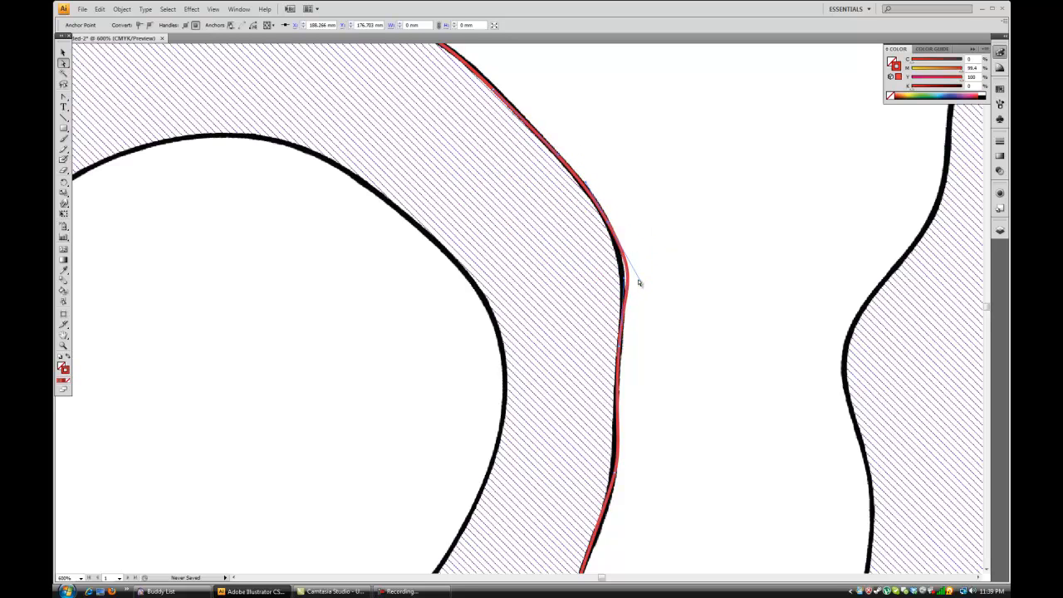
pyautogui.moveTo(643, 280); pyautogui.dragTo(623, 259)
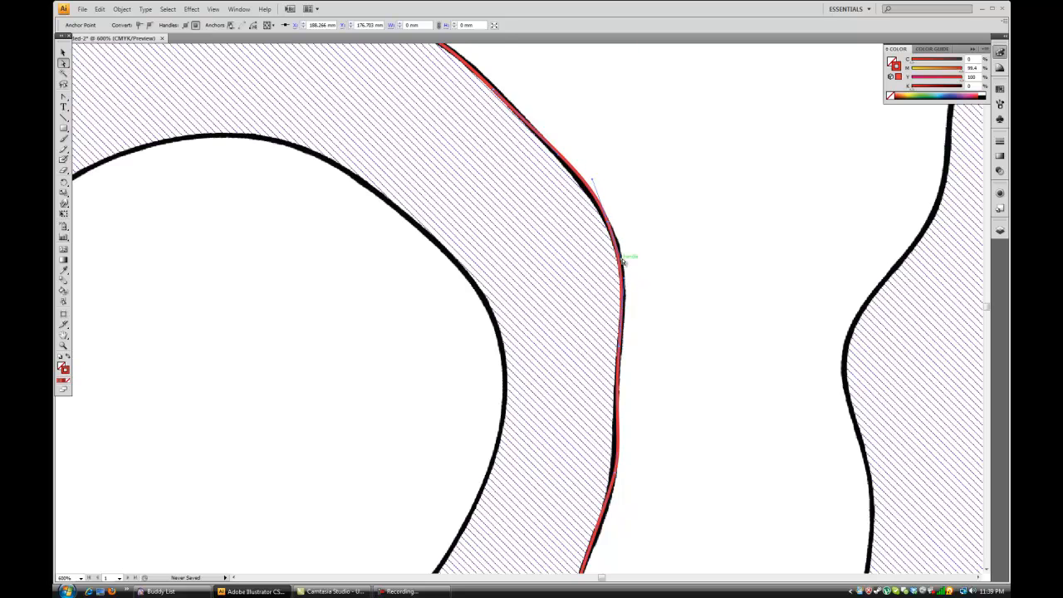
# Move the bulging anchor at the ring's lower right onto the black edge and align its curve handles.
pyautogui.scroll(-2, 627, 233)
pyautogui.scroll(-4, 630, 243)
pyautogui.scroll(-2, 576, 351)
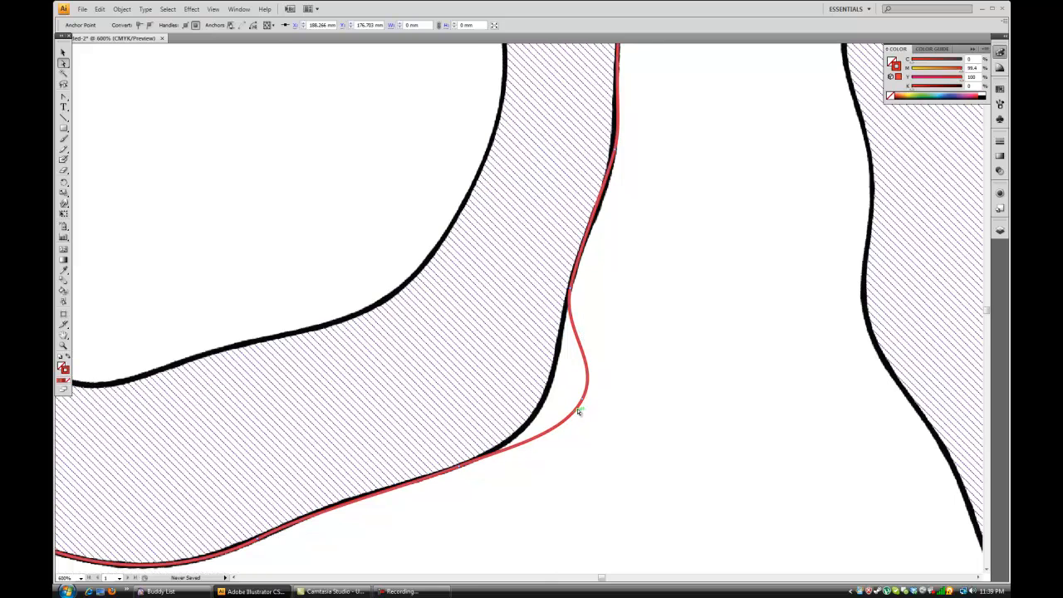
pyautogui.moveTo(586, 402); pyautogui.dragTo(547, 404)
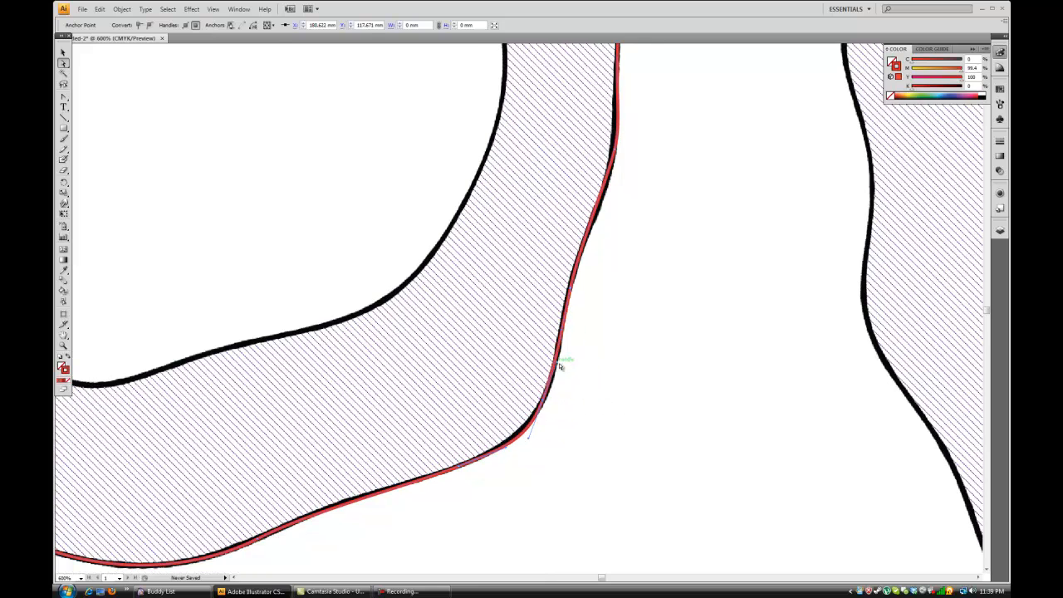
# Try to reshape the curve handle of the ring's upper-left anchor with the Convert Anchor Point tool, and undo the change.
pyautogui.hotkey('ctrl', '-')
pyautogui.hotkey('ctrl', '-')
pyautogui.hotkey('ctrl', '-')
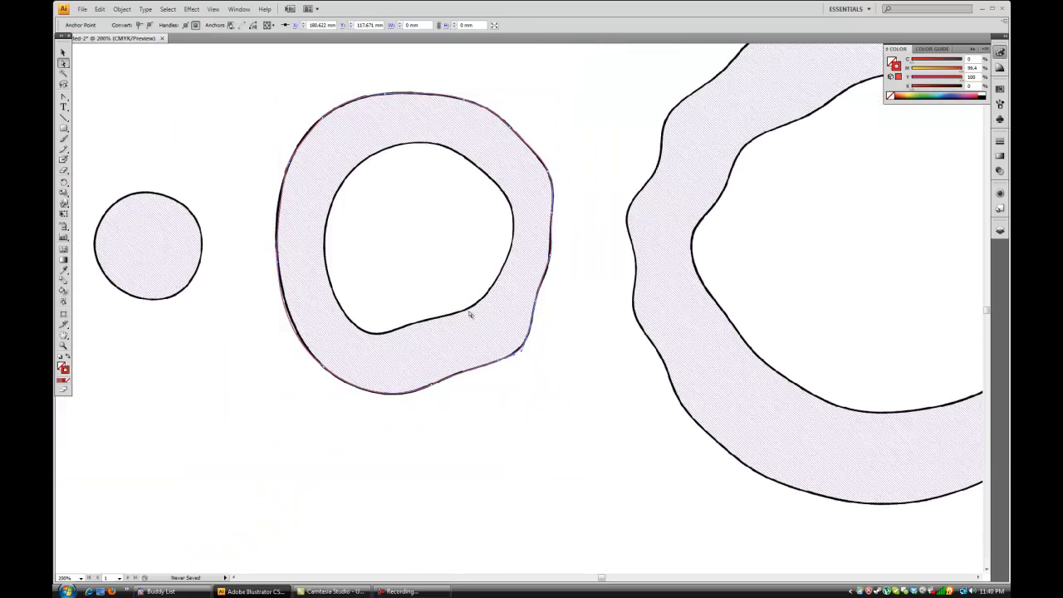
pyautogui.moveTo(278, 174); pyautogui.dragTo(430, 230)
pyautogui.hotkey('ctrl', '+')
pyautogui.hotkey('ctrl', '+')
pyautogui.moveTo(361, 204); pyautogui.dragTo(433, 239)
pyautogui.hotkey('ctrl', '+')
pyautogui.scroll(3, 395, 183)
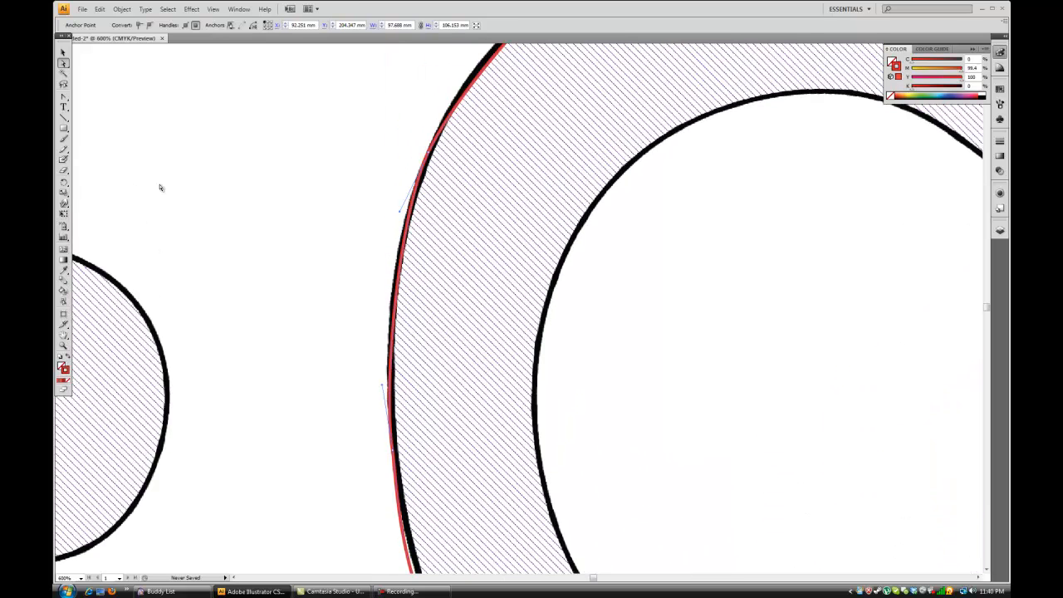
pyautogui.click(64, 99)
pyautogui.moveTo(399, 214); pyautogui.dragTo(337, 104)
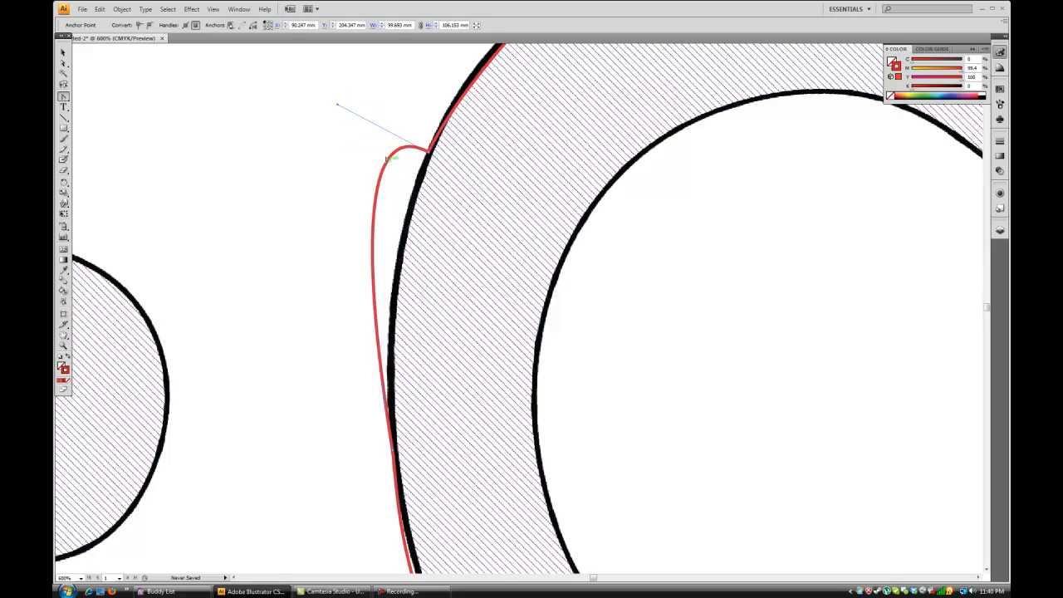
pyautogui.scroll(3, 445, 131)
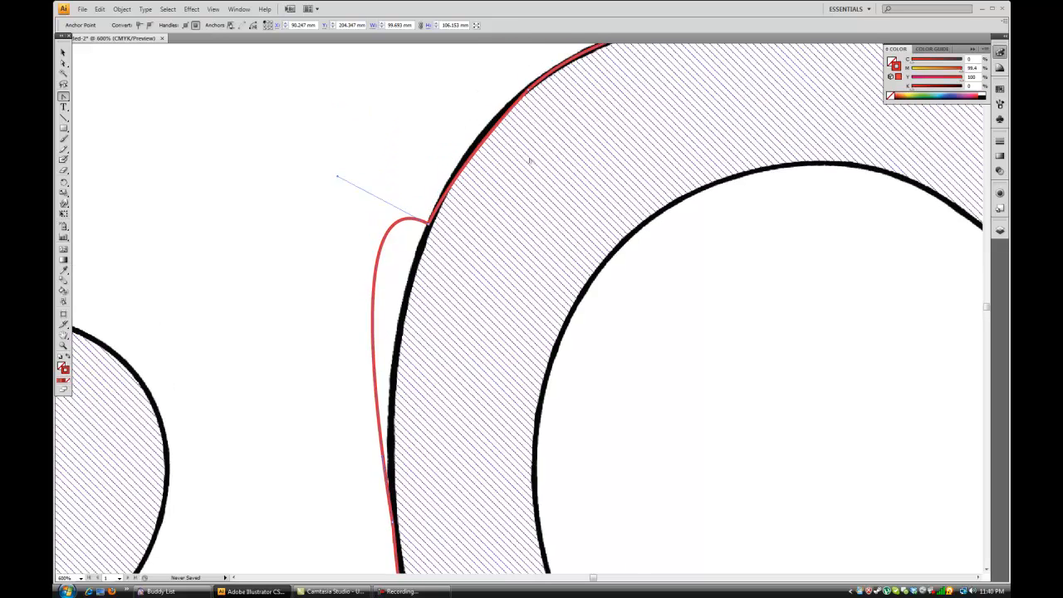
pyautogui.hotkey('ctrl', 'z')
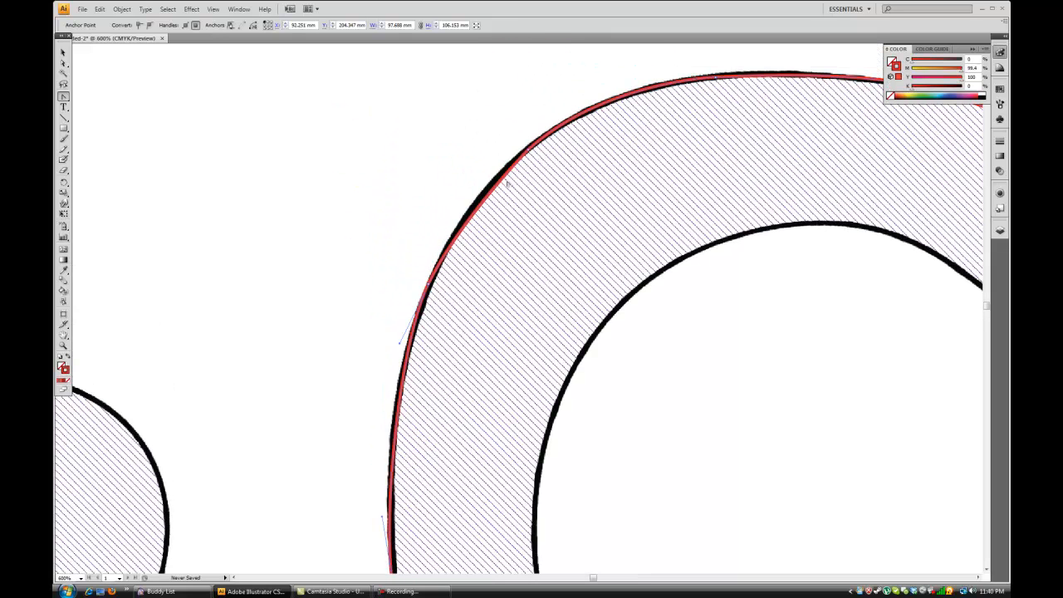
# Try moving the whole red outline away from the traced ring, undo the move, and deselect it.
pyautogui.click(63, 52)
pyautogui.click(242, 155)
pyautogui.hotkey('ctrl', '-')
pyautogui.hotkey('ctrl', '-')
pyautogui.hotkey('ctrl', '-')
pyautogui.hotkey('ctrl', '-')
pyautogui.hotkey('ctrl', '-')
pyautogui.hotkey('ctrl', '+')
pyautogui.hotkey('ctrl', '+')
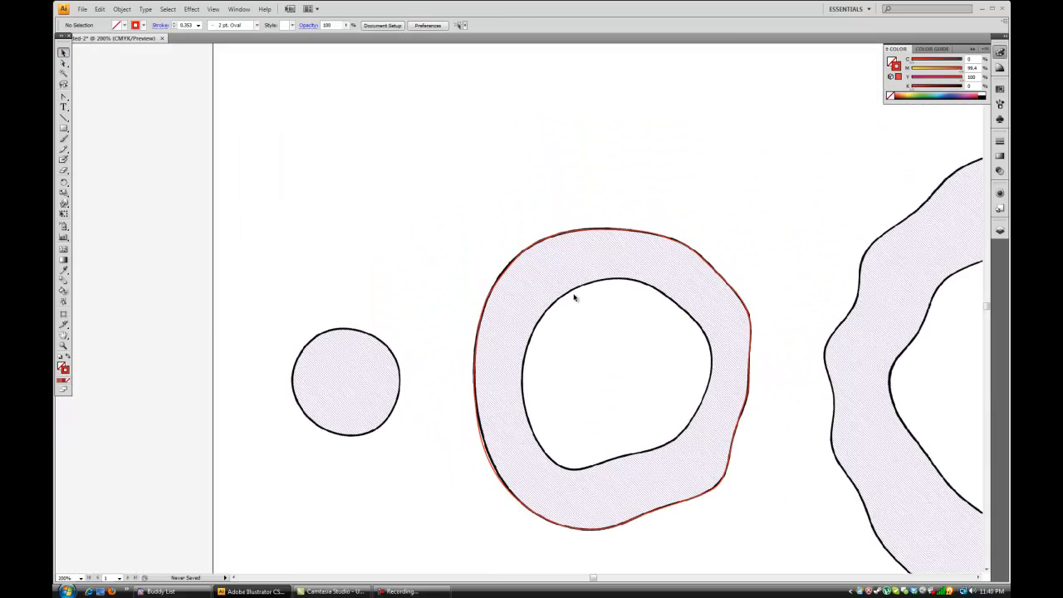
pyautogui.moveTo(647, 325); pyautogui.dragTo(427, 210)
pyautogui.moveTo(505, 161); pyautogui.dragTo(549, 134)
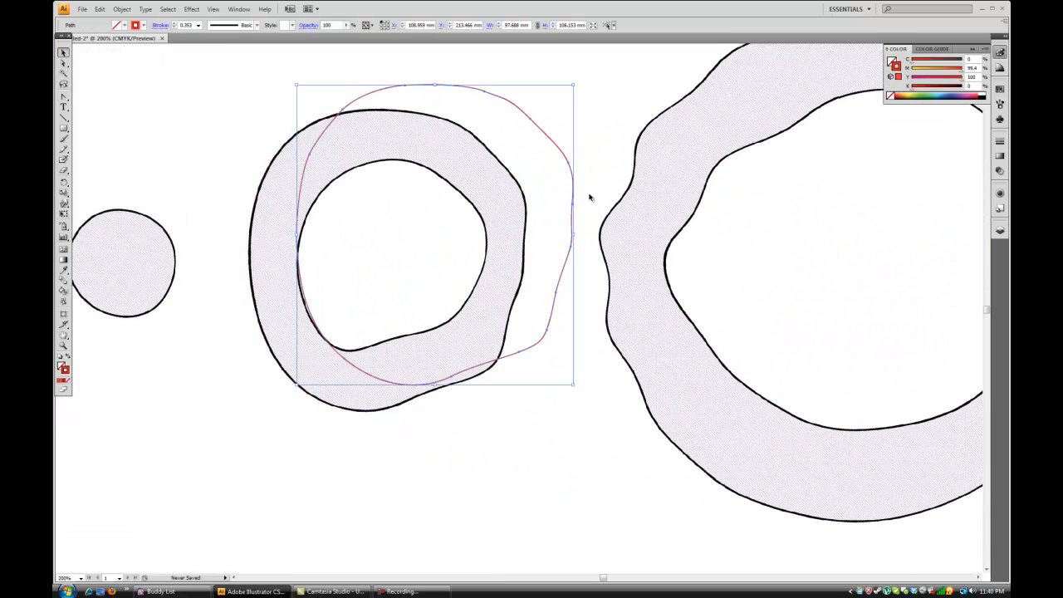
pyautogui.hotkey('ctrl', 'z')
pyautogui.click(559, 180)
# Launch Autodesk 3ds Max 2011 64-bit while staying in the drawing.
pyautogui.moveTo(364, 143); pyautogui.dragTo(437, 169)
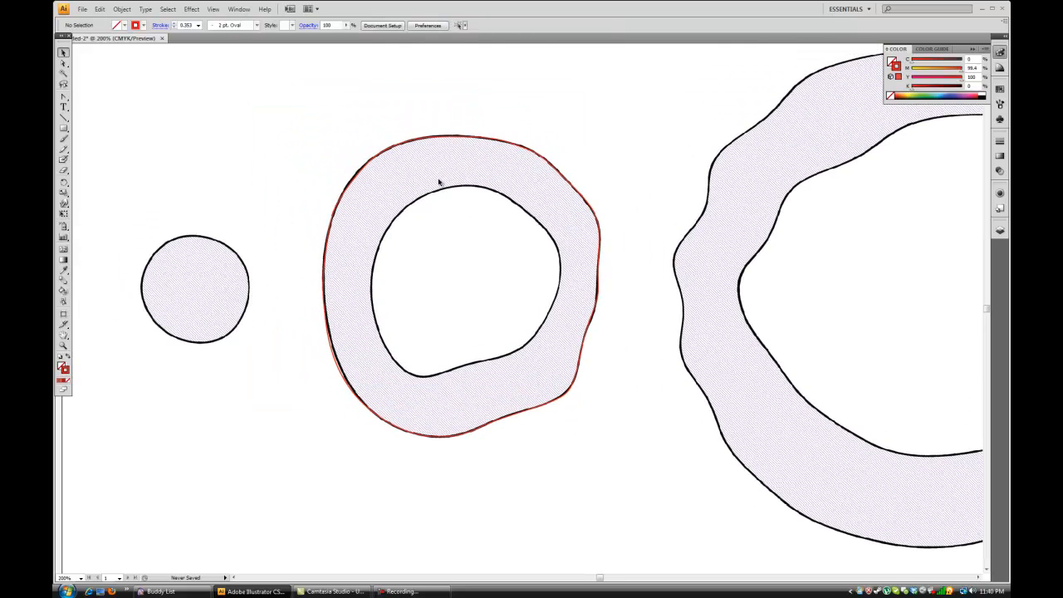
pyautogui.hotkey('ctrl', '-')
pyautogui.moveTo(461, 173); pyautogui.dragTo(453, 207)
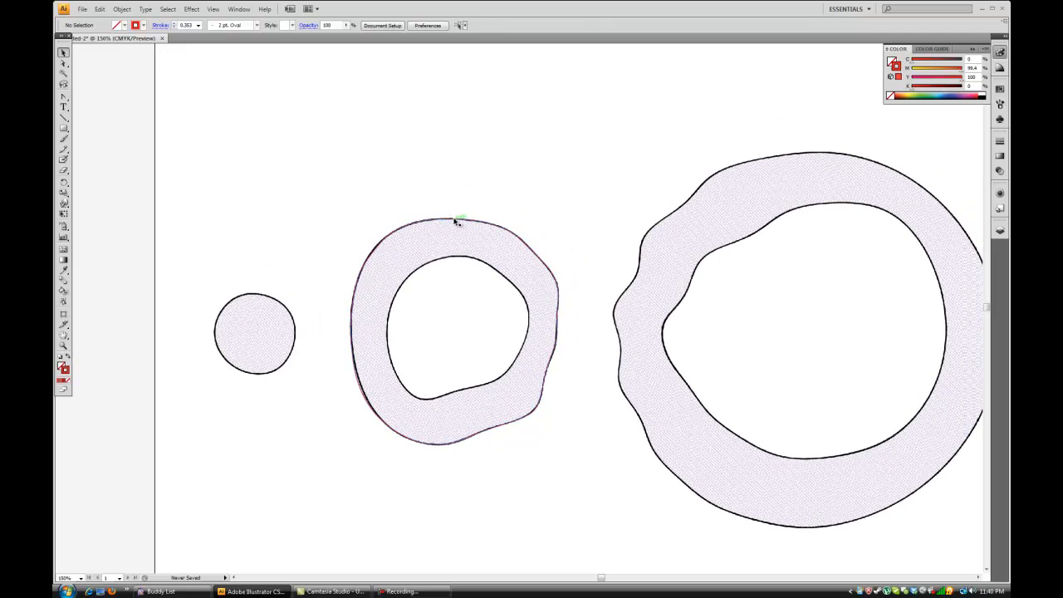
pyautogui.click(68, 591)
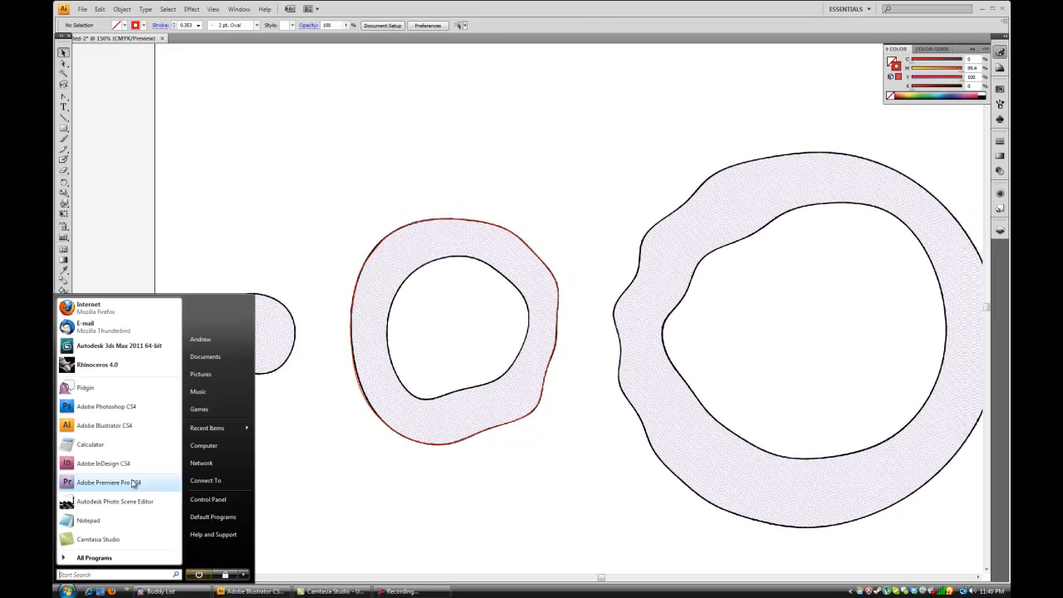
pyautogui.click(105, 349)
pyautogui.click(295, 427)
pyautogui.hotkey('ctrl', '+')
pyautogui.moveTo(484, 342); pyautogui.dragTo(556, 322)
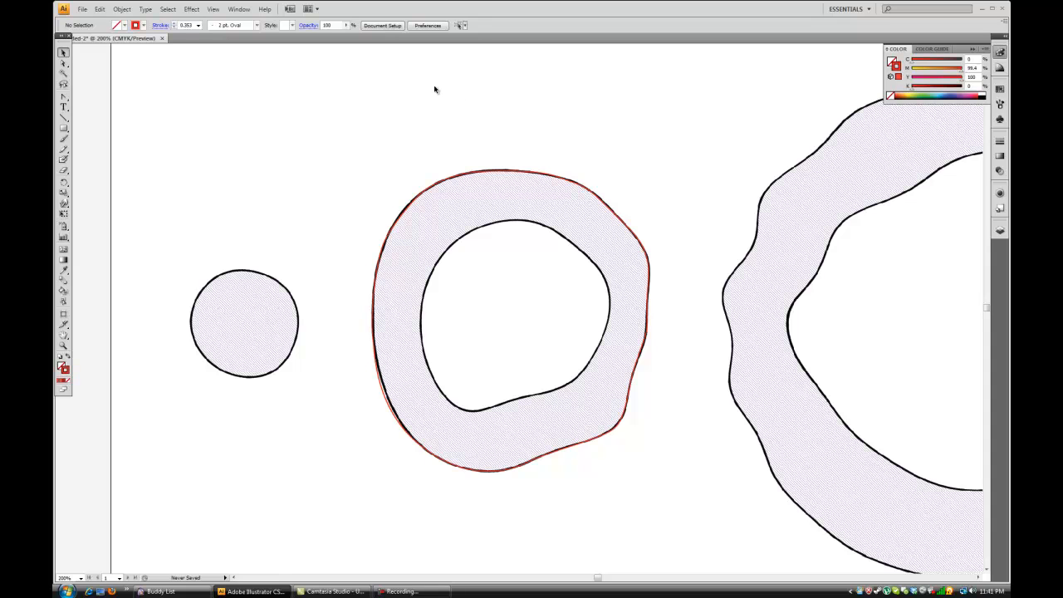
pyautogui.click(83, 10)
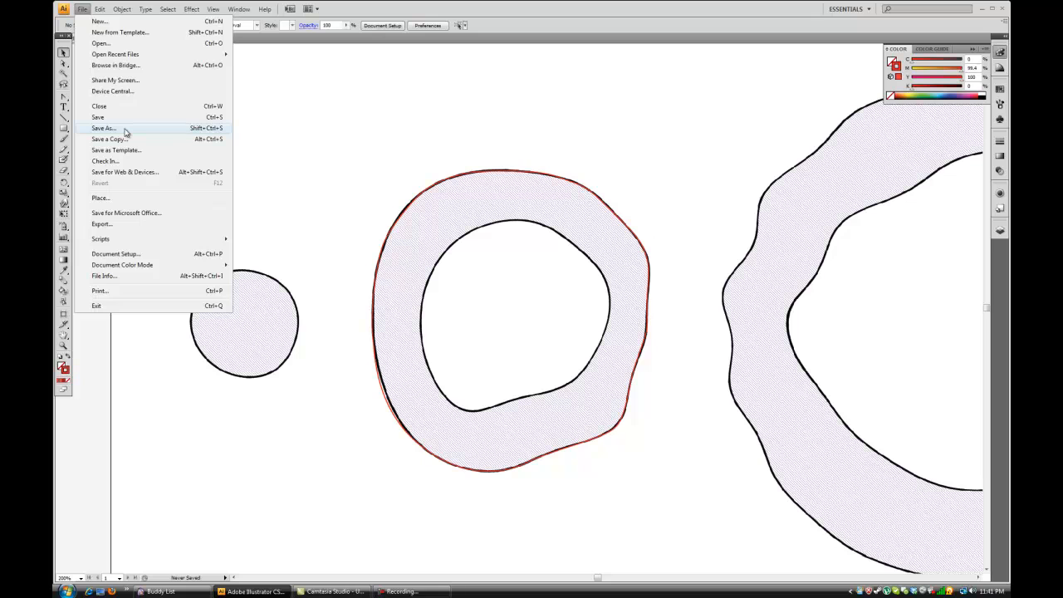
pyautogui.click(305, 107)
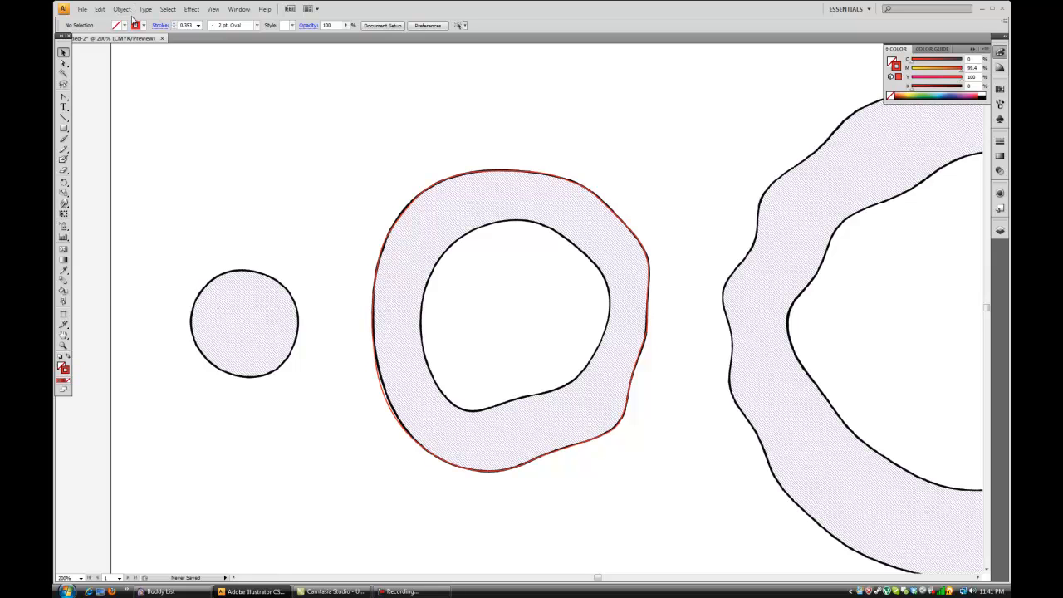
# Unlock the section image behind the red outline and delete it, keeping only the traced path.
pyautogui.click(126, 9)
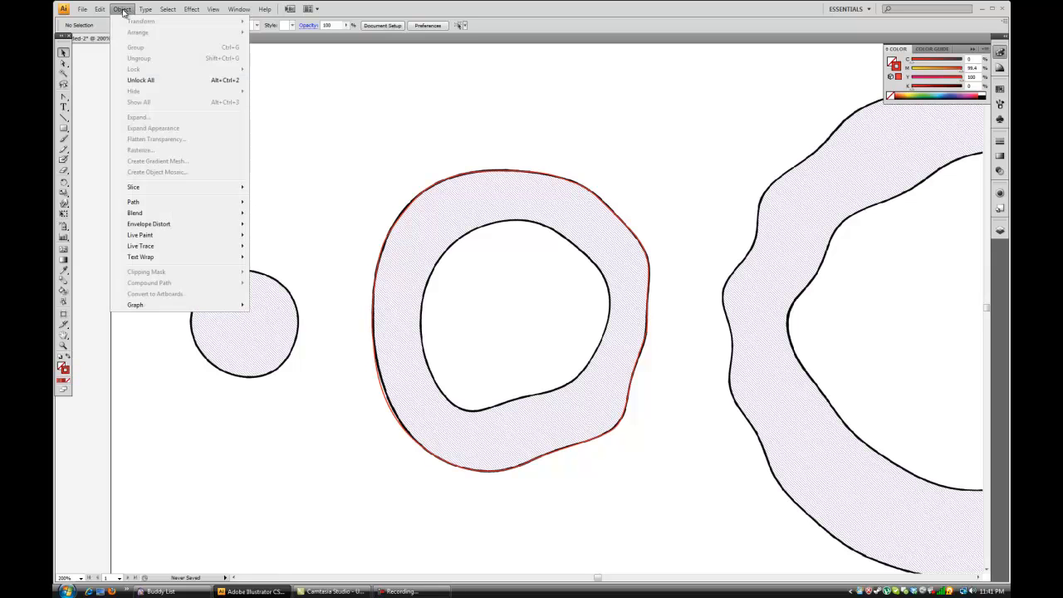
pyautogui.click(145, 80)
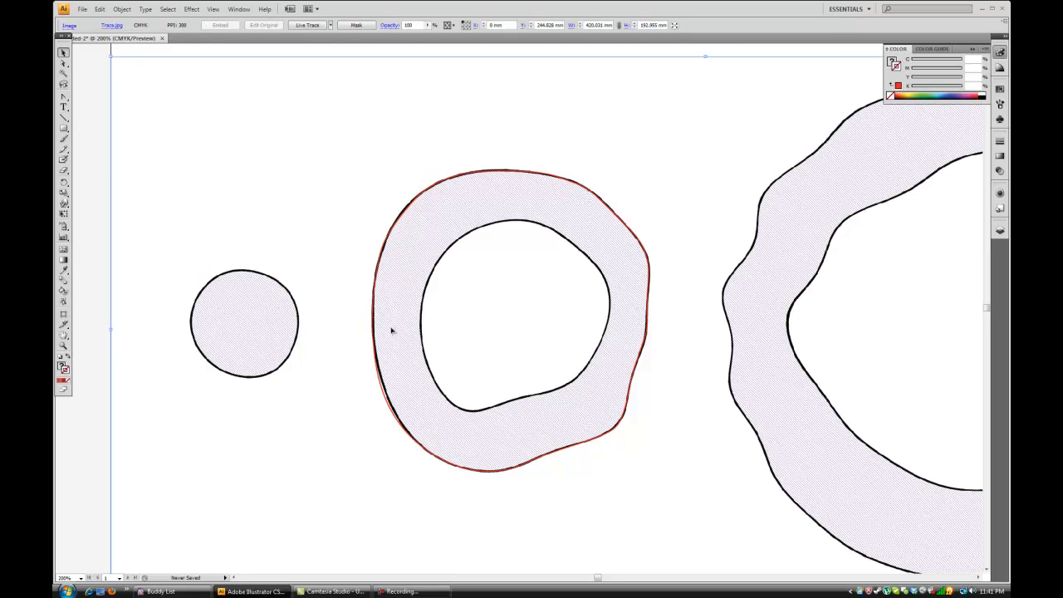
pyautogui.press('Delete')
pyautogui.hotkey('ctrl', '-')
pyautogui.hotkey('ctrl', '-')
pyautogui.hotkey('ctrl', '-')
pyautogui.hotkey('ctrl', '=')
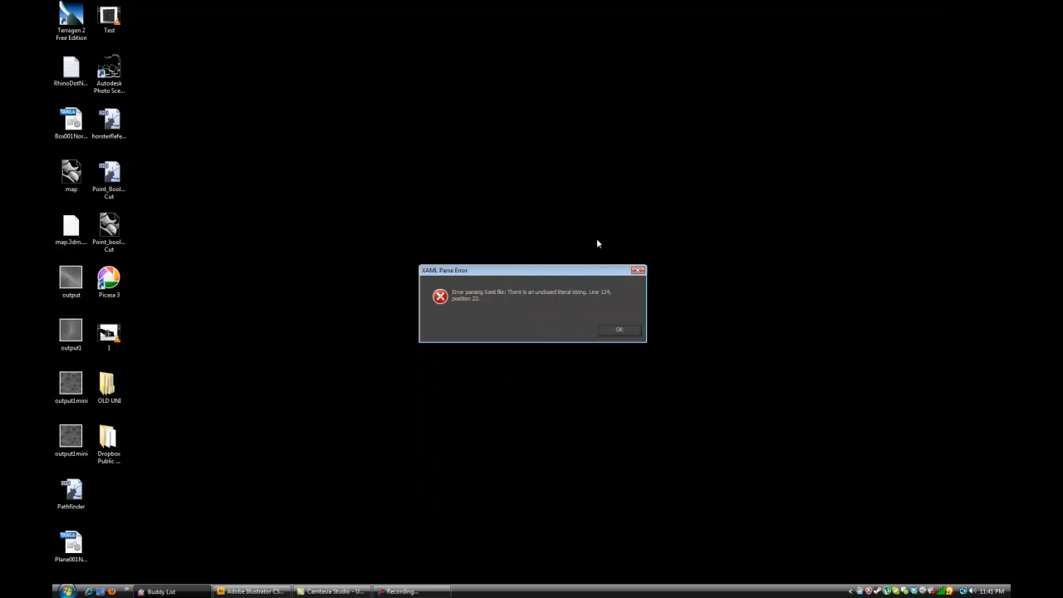
# Dismiss the error dialogs at the start of 3ds Max and switch back to Illustrator.
pyautogui.click(624, 329)
pyautogui.click(636, 330)
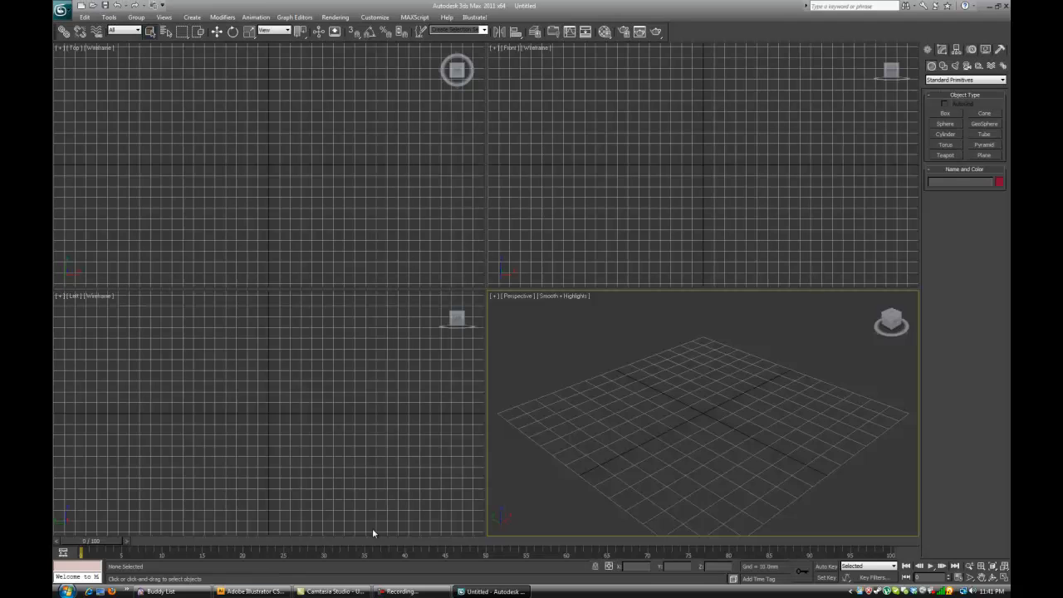
pyautogui.click(256, 592)
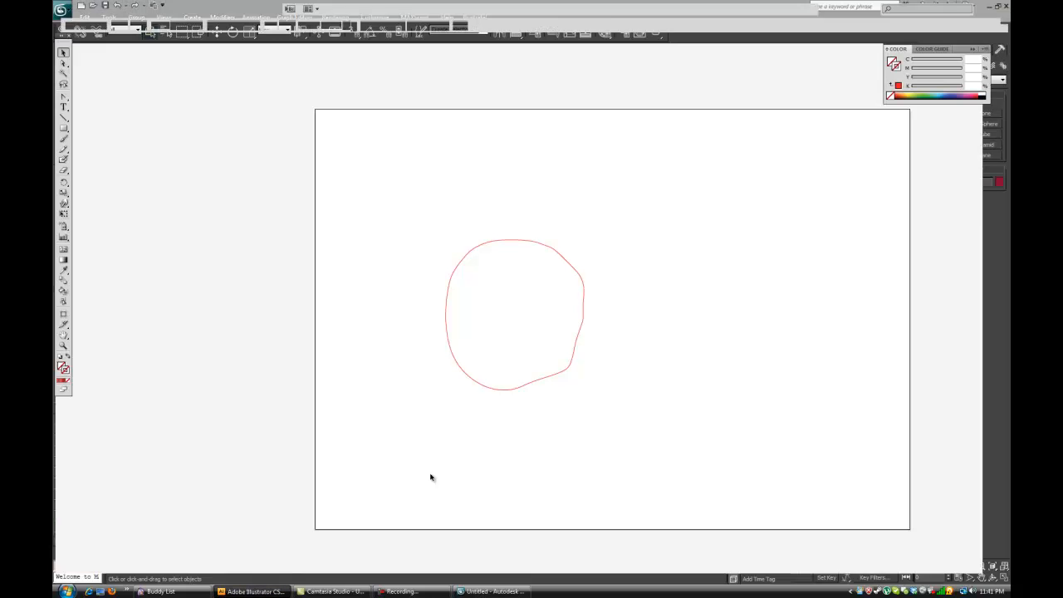
# Save the drawing as an Adobe Illustrator (*.AI) file named Tutorial in the Studio 4 Teaching folder.
pyautogui.click(82, 9)
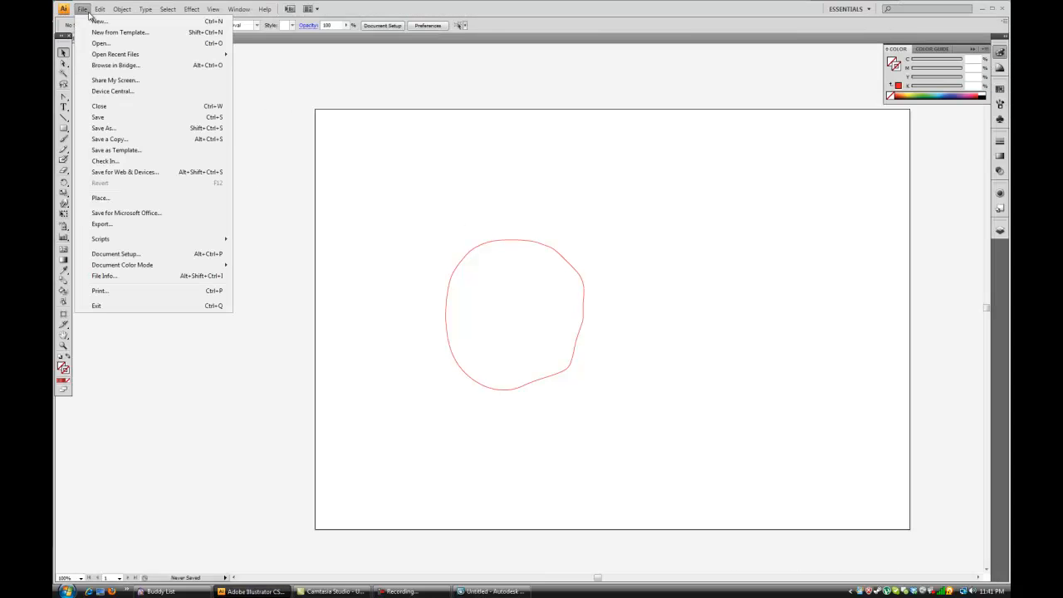
pyautogui.click(150, 131)
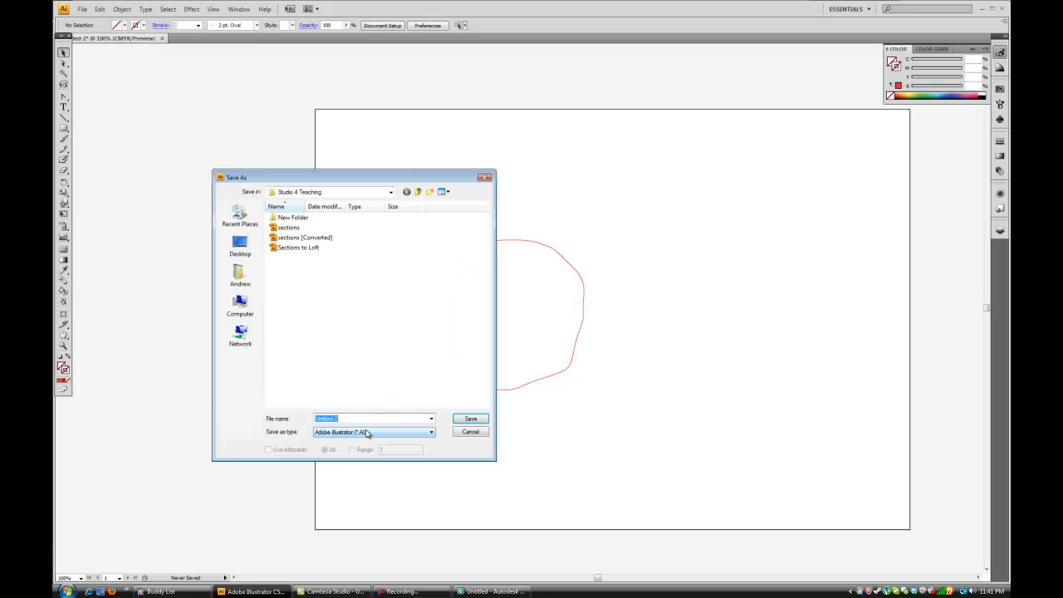
pyautogui.click(370, 432)
pyautogui.click(350, 441)
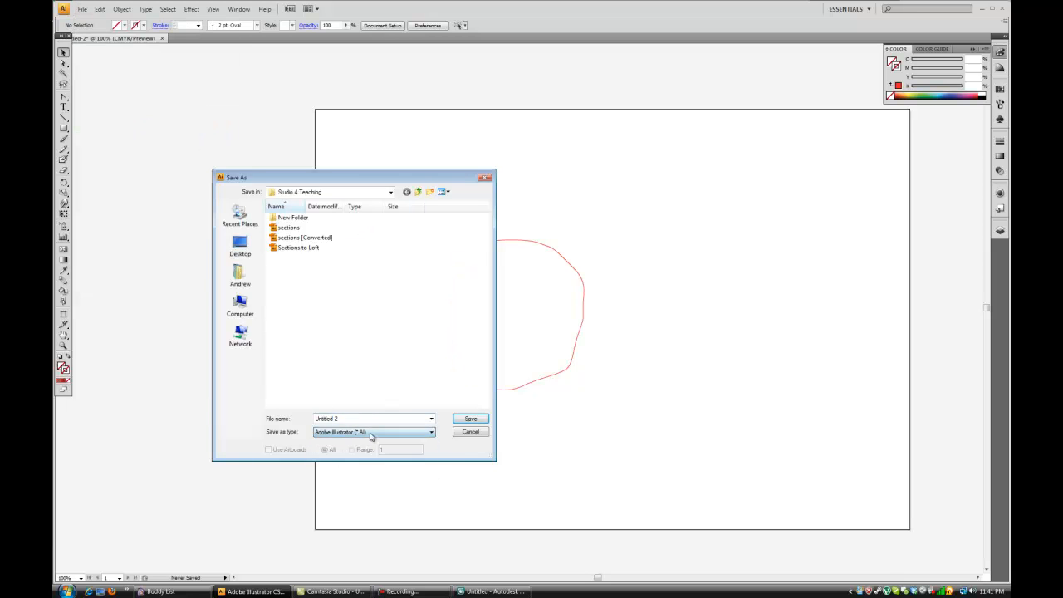
pyautogui.click(349, 420)
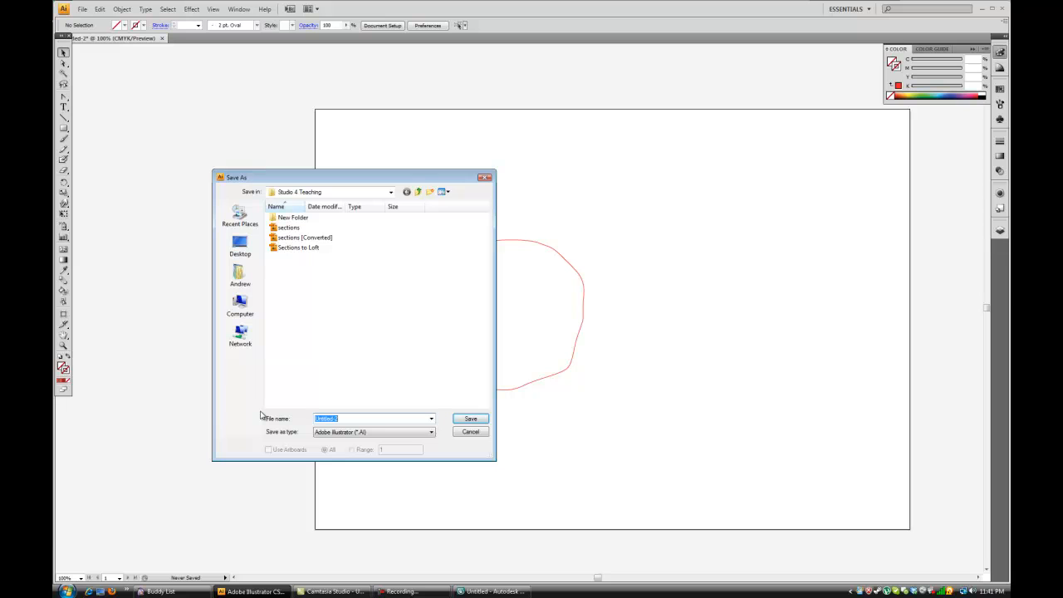
pyautogui.write('TUto')
pyautogui.press('BackSpace')
pyautogui.write('utorial')
pyautogui.press('Return')
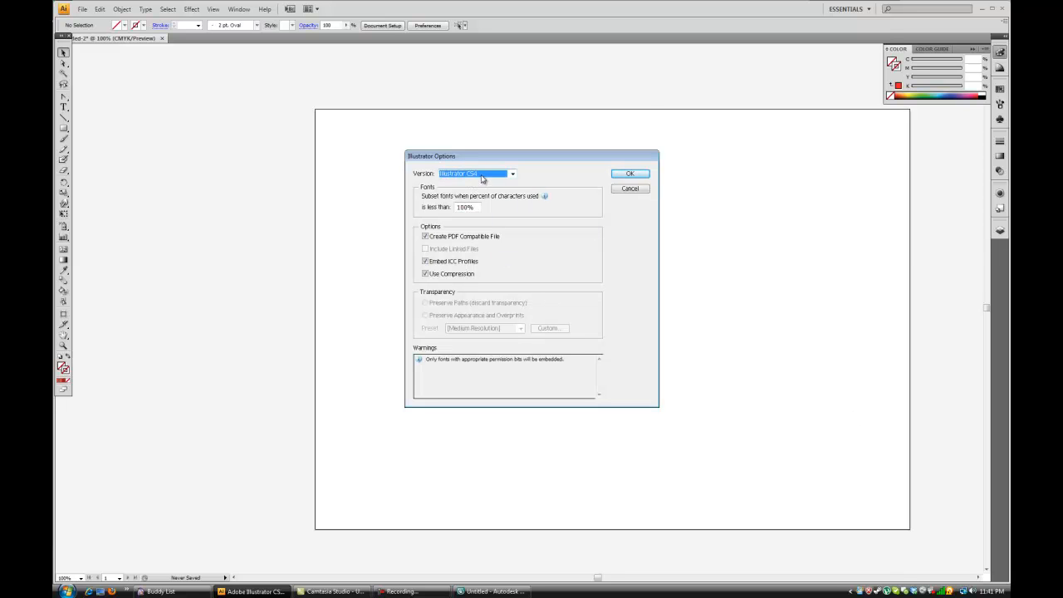
# Set the file version to Illustrator 8 and finish saving, accepting the conversion to the older format.
pyautogui.click(481, 176)
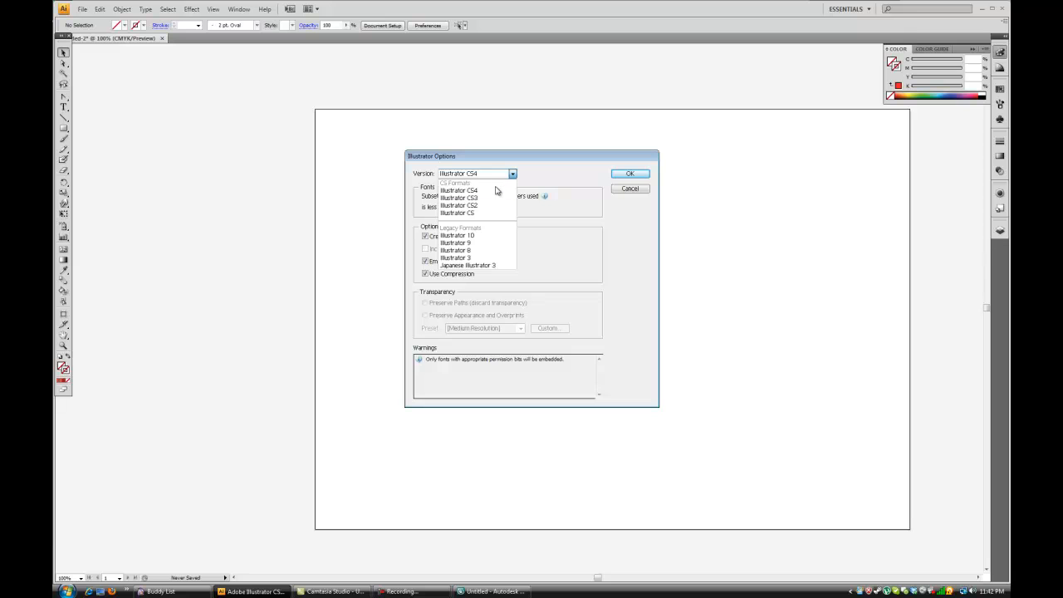
pyautogui.click(487, 251)
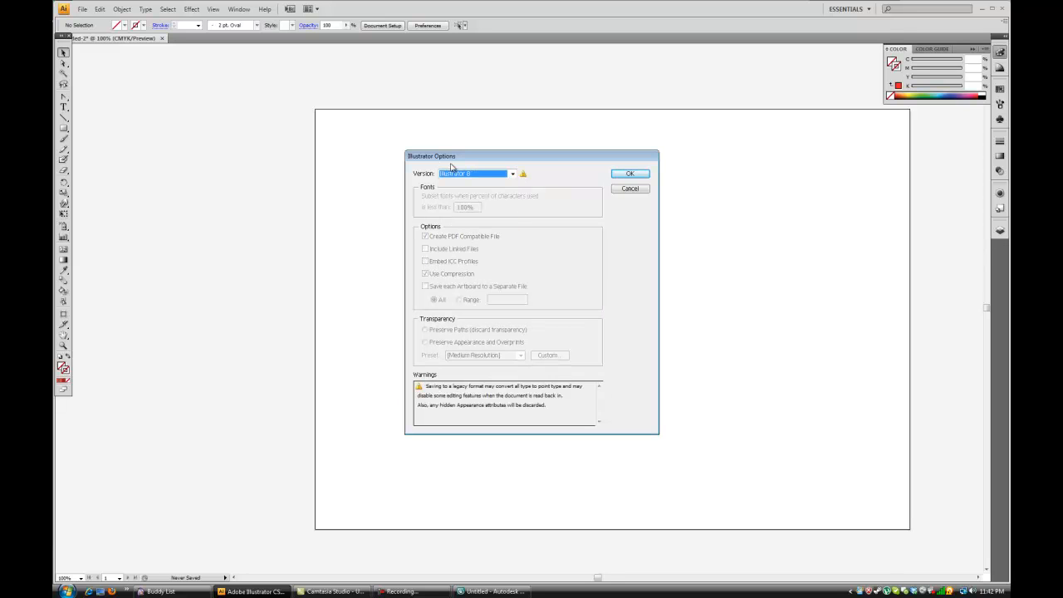
pyautogui.click(625, 175)
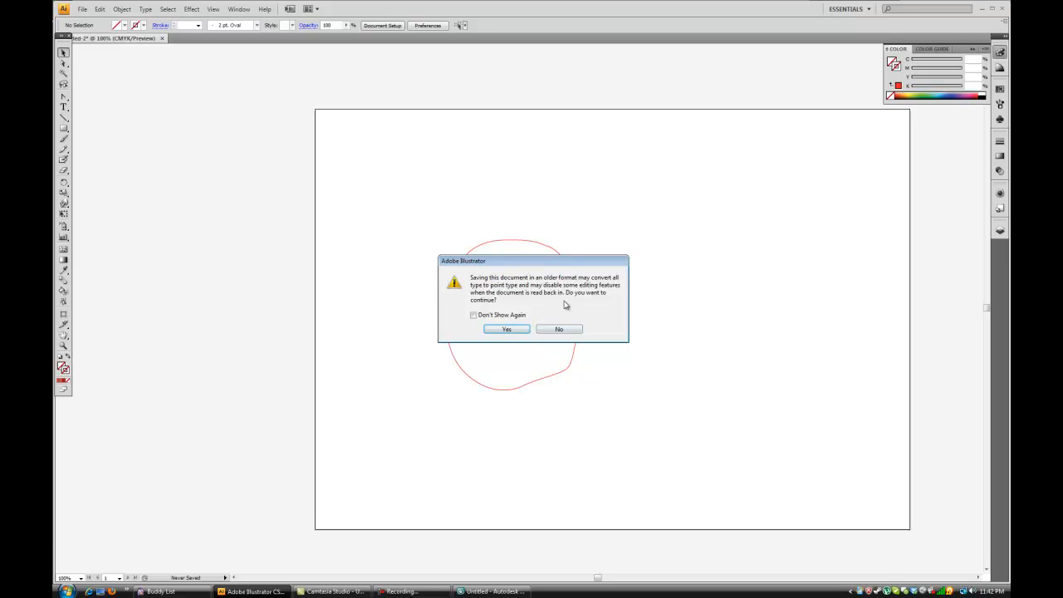
pyautogui.click(508, 330)
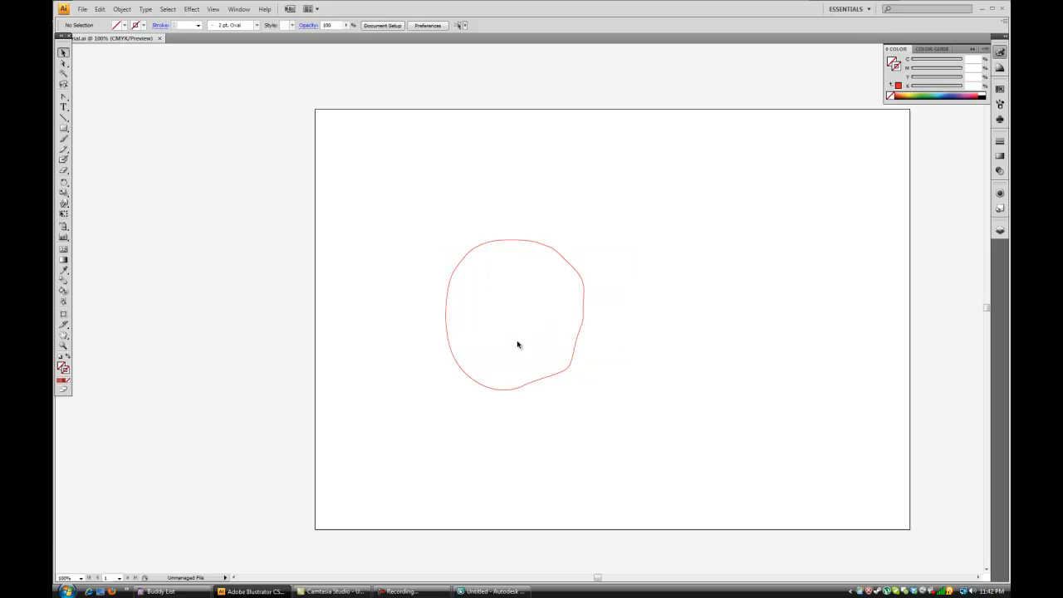
# Switch to 3ds Max and choose the Tutorial file in the Studio 4 Teaching folder for import.
pyautogui.click(492, 591)
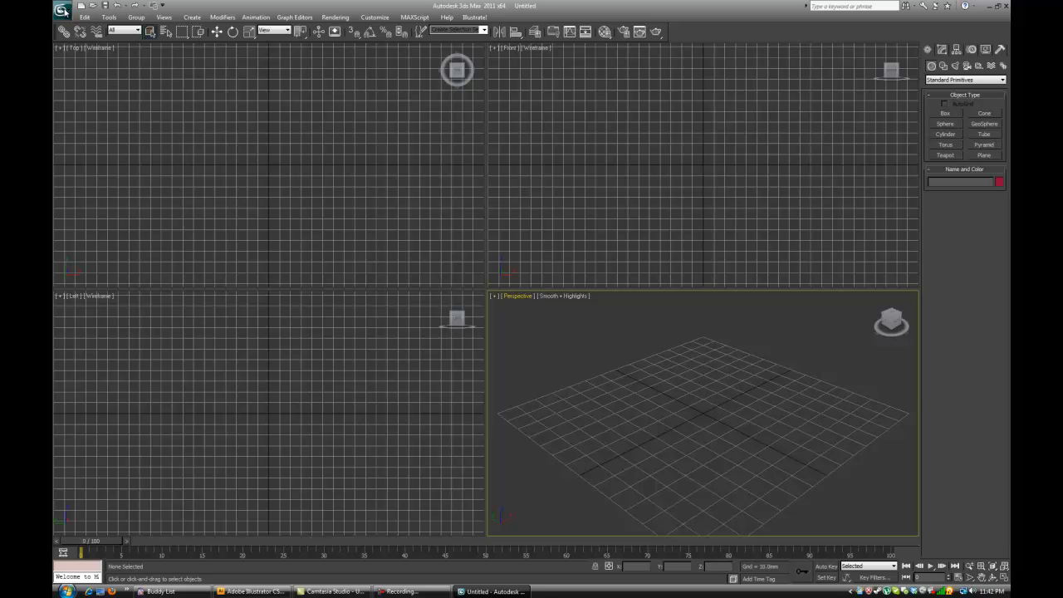
pyautogui.click(64, 11)
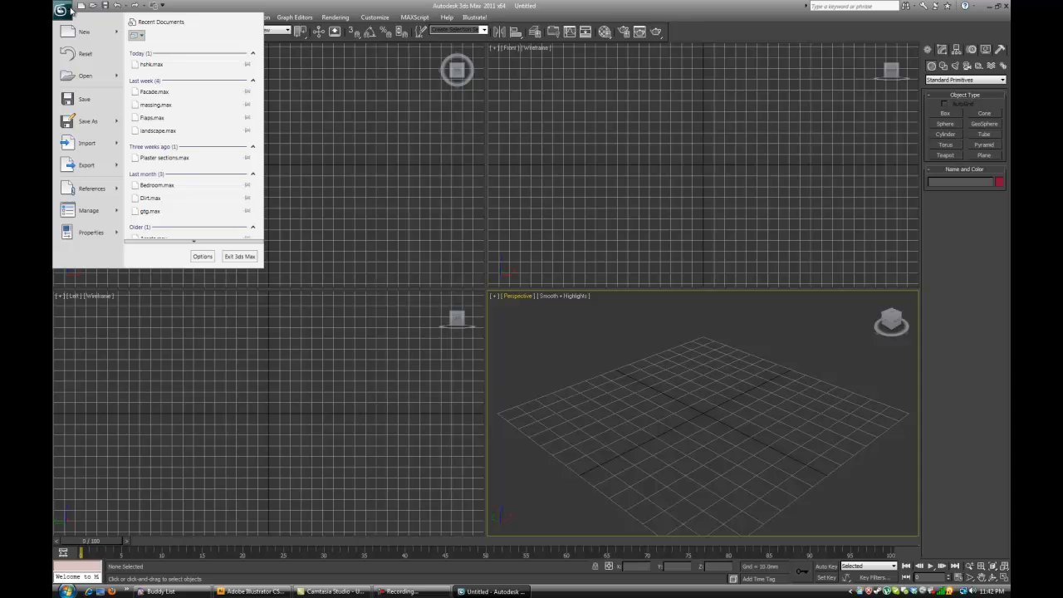
pyautogui.moveTo(86, 146)
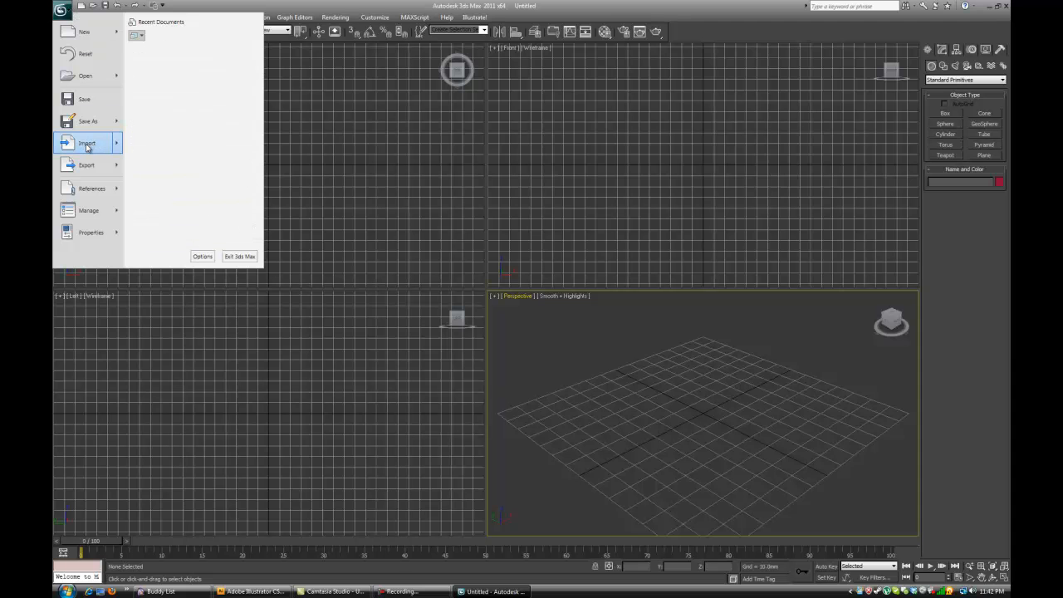
pyautogui.click(154, 33)
pyautogui.click(149, 23)
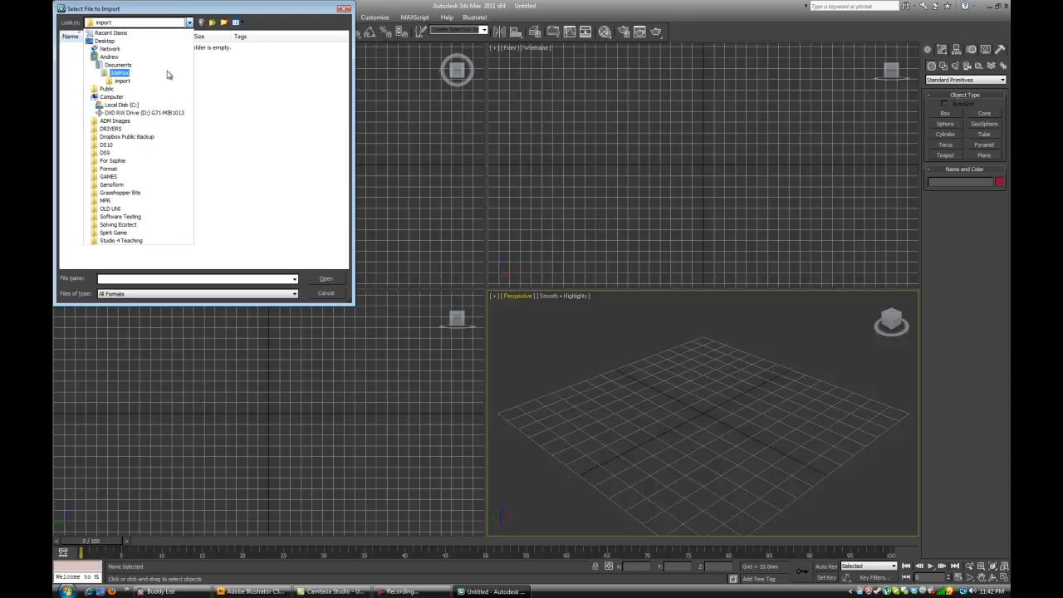
pyautogui.click(131, 242)
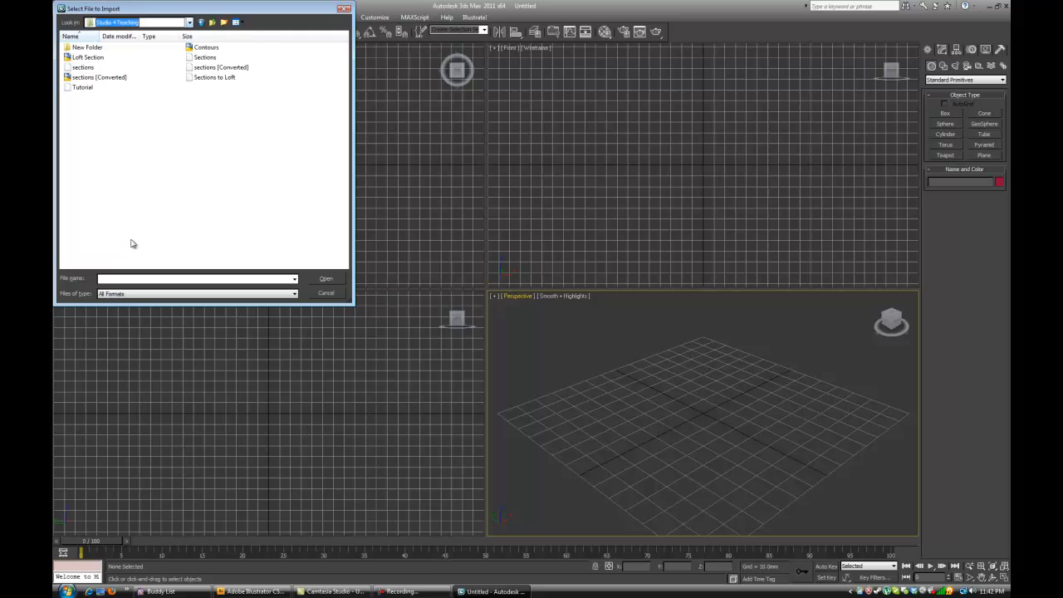
pyautogui.doubleClick(83, 87)
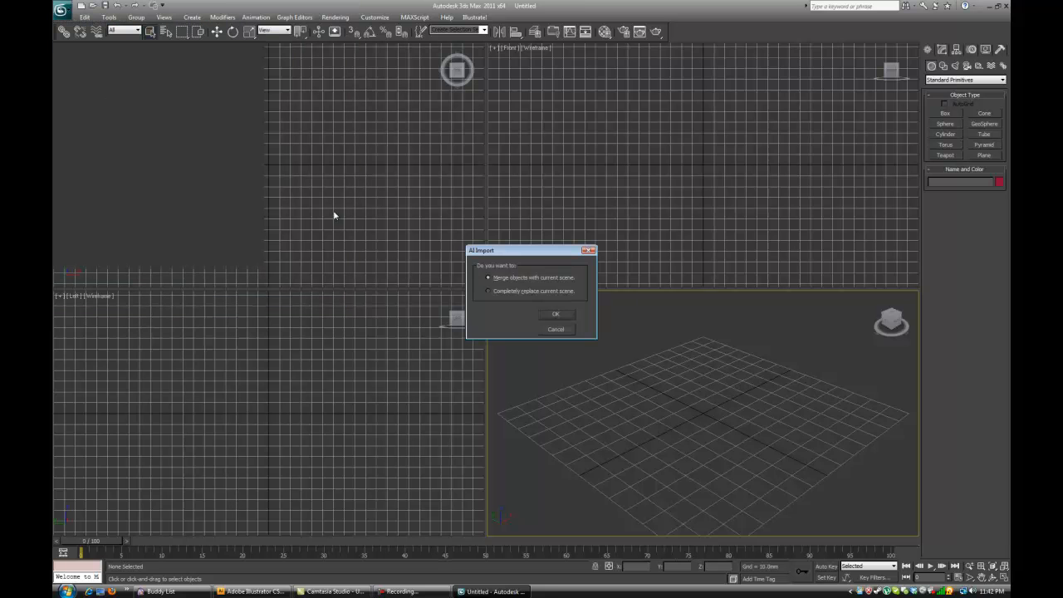
# Import the AI shapes as a single object, merging them with the current scene.
pyautogui.moveTo(511, 254)
pyautogui.mouseDown()
pyautogui.moveTo(511, 232)
pyautogui.moveTo(521, 246)
pyautogui.mouseUp()
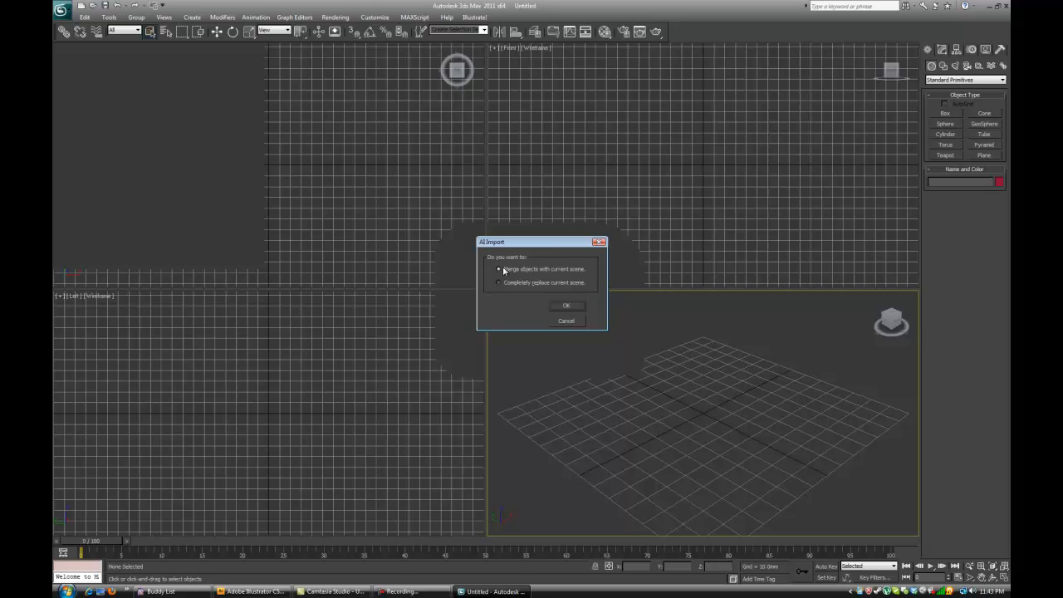
pyautogui.click(565, 306)
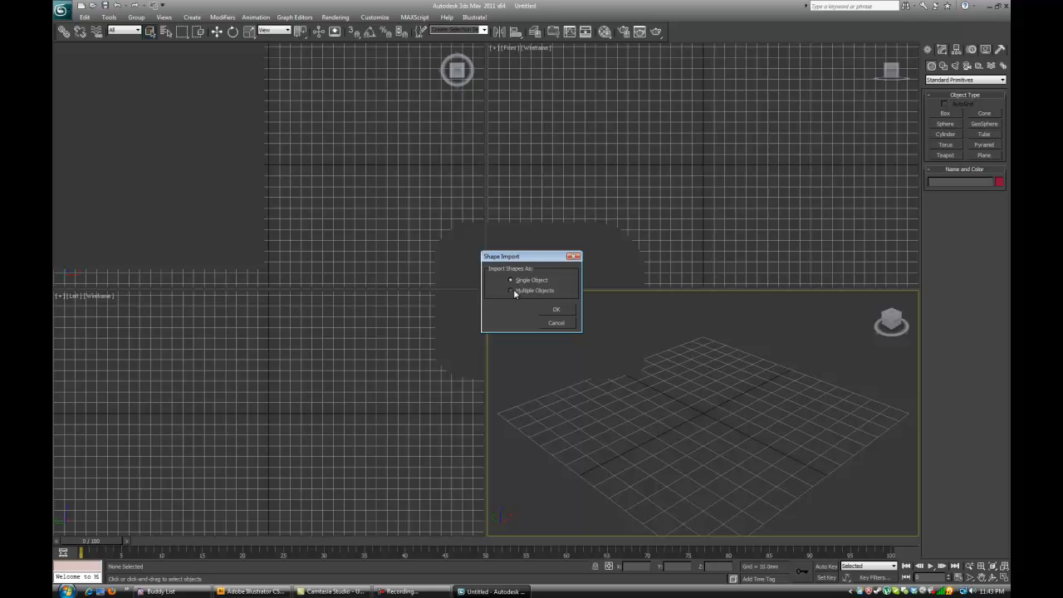
pyautogui.click(557, 309)
# Select the imported outline in the Top viewport and examine its shape in the Perspective viewport.
pyautogui.click(704, 442)
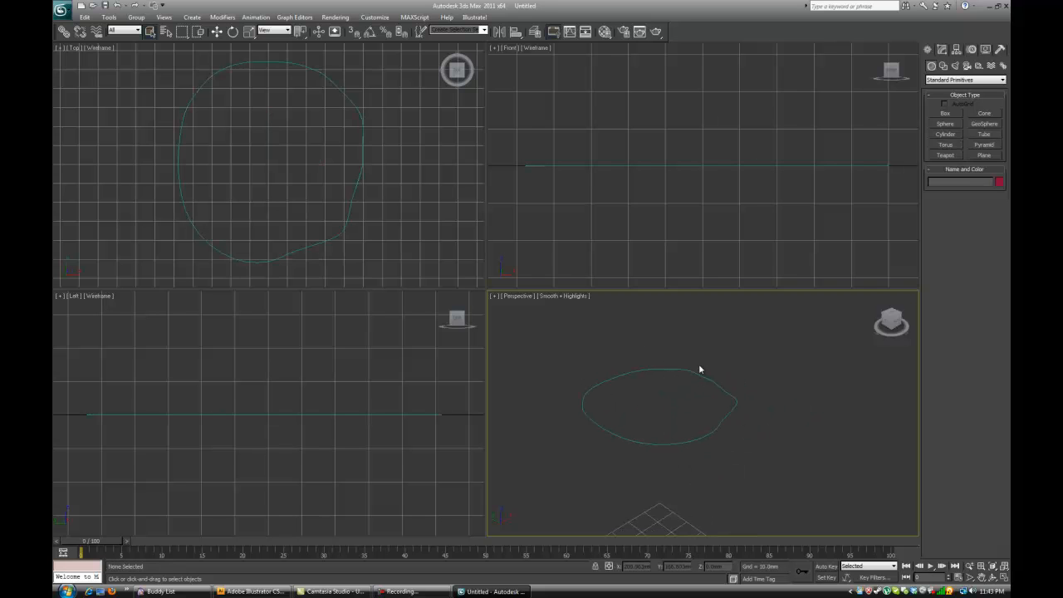
pyautogui.click(355, 233)
pyautogui.click(343, 231)
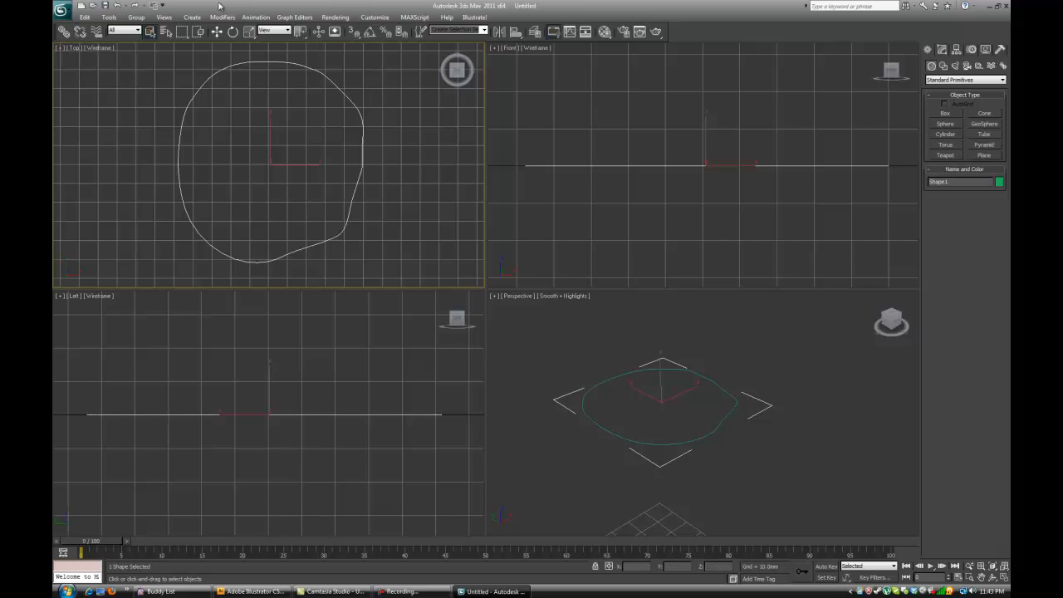
pyautogui.click(795, 488)
pyautogui.moveTo(712, 431); pyautogui.dragTo(740, 407)
pyautogui.scroll(-3, 641, 390)
pyautogui.scroll(-5, 368, 185)
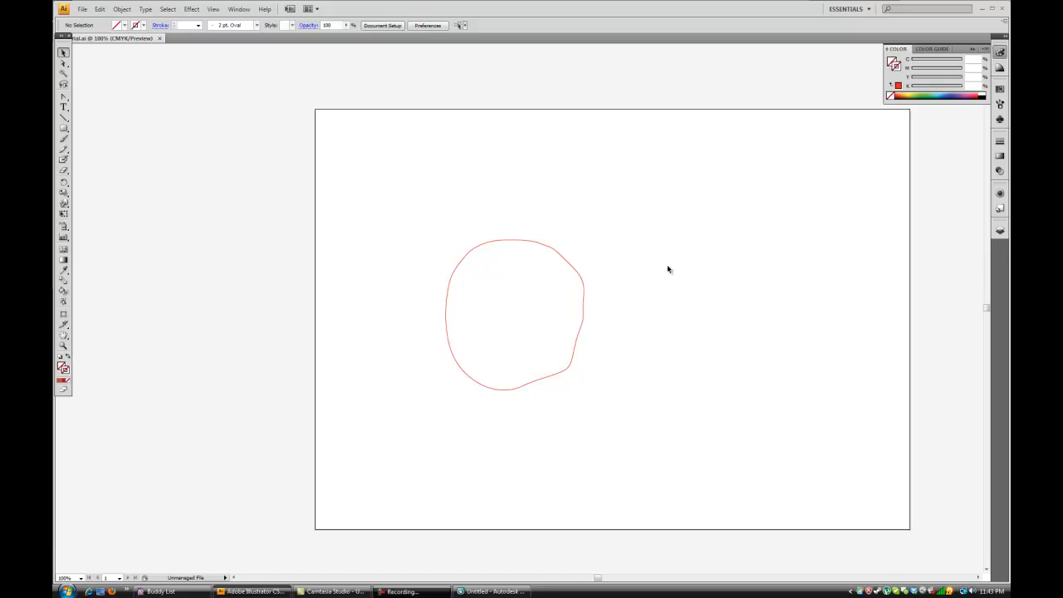
# Draw an open S-shaped curve beside the closed outline with the Pen tool and give it a red stroke.
pyautogui.moveTo(603, 219); pyautogui.dragTo(477, 188)
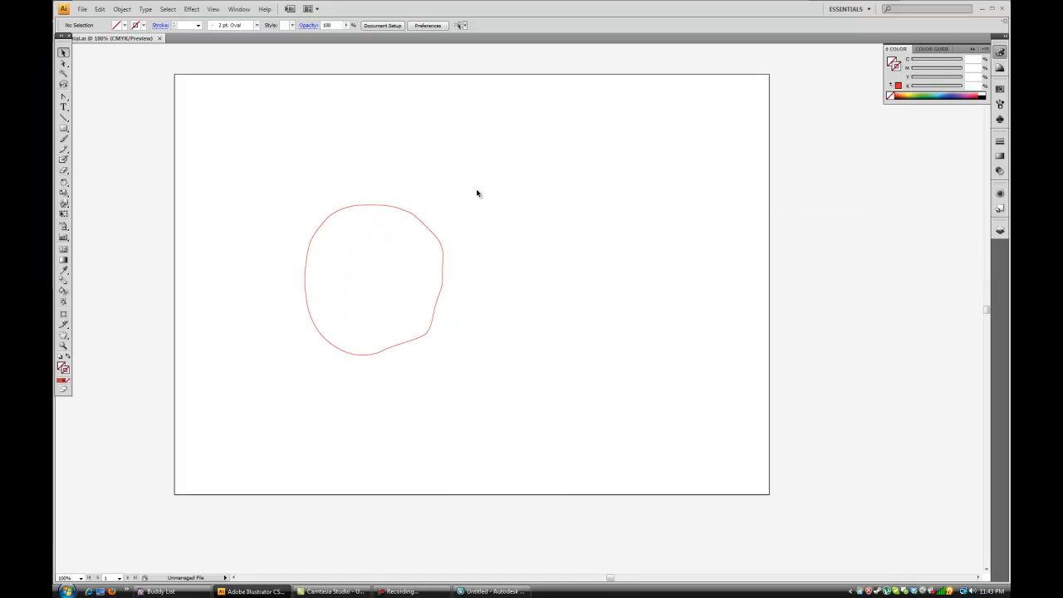
pyautogui.click(63, 98)
pyautogui.moveTo(63, 98); pyautogui.dragTo(93, 99)
pyautogui.moveTo(537, 360); pyautogui.dragTo(580, 316)
pyautogui.moveTo(541, 235); pyautogui.dragTo(590, 168)
pyautogui.click(64, 53)
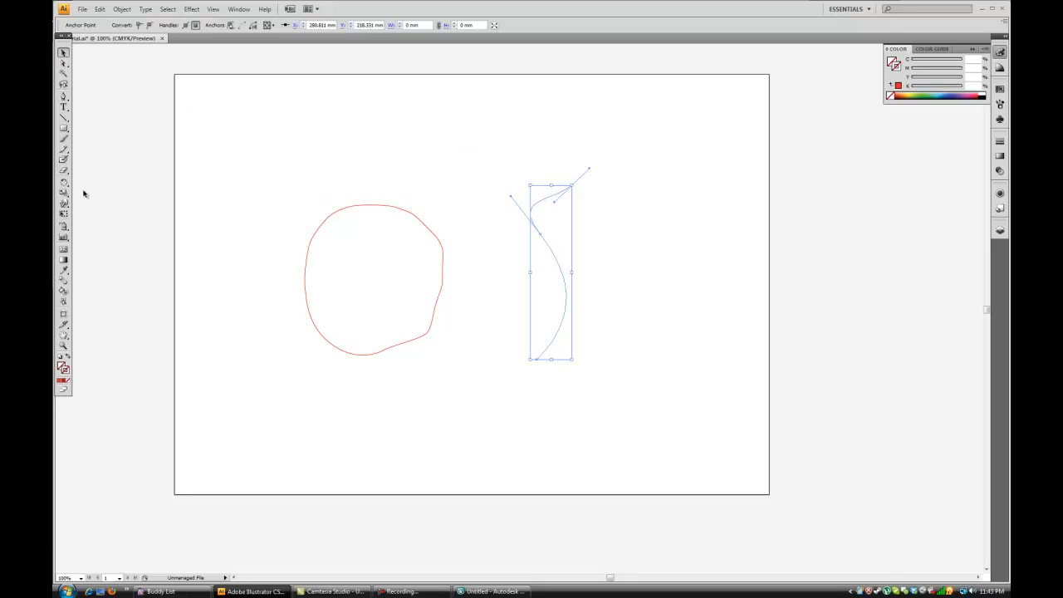
pyautogui.click(59, 381)
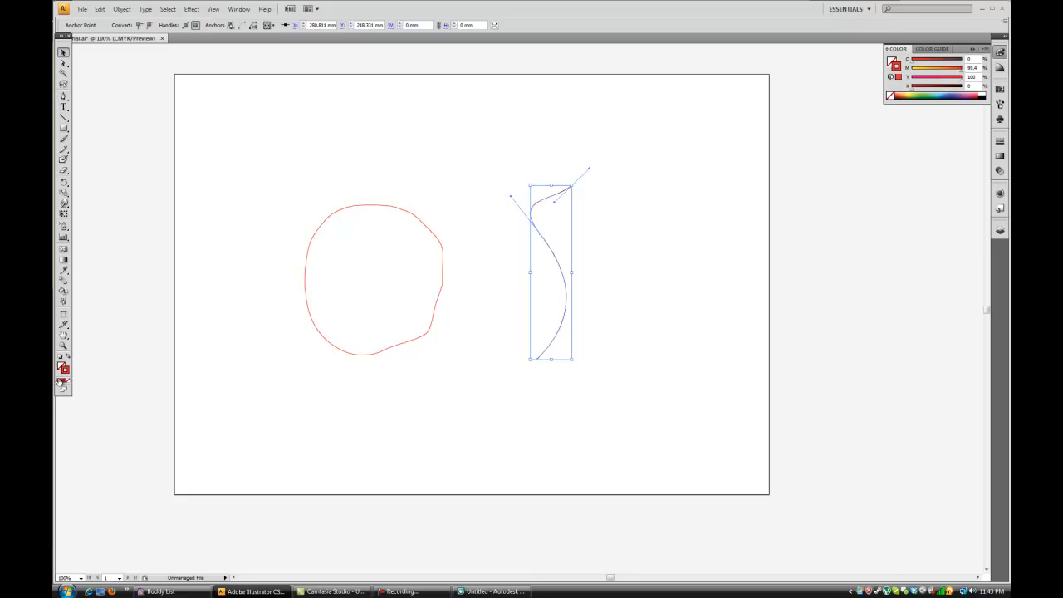
pyautogui.click(390, 376)
# Draw a second open wavy curve with the Pen tool, starting near the upper end of the S-shaped curve, and deselect it.
pyautogui.click(64, 95)
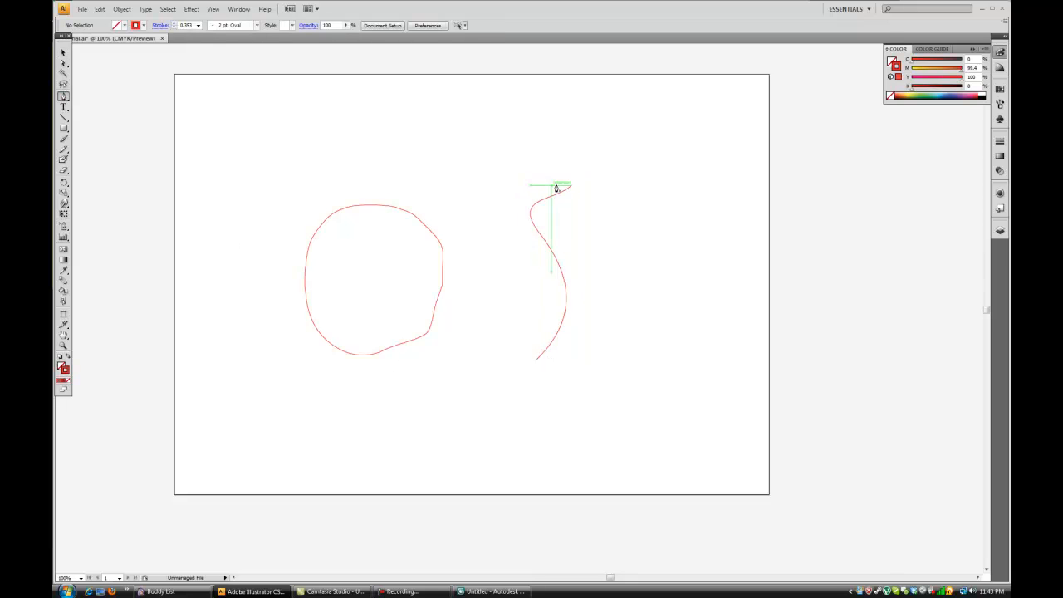
pyautogui.moveTo(581, 181); pyautogui.dragTo(665, 147)
pyautogui.moveTo(691, 181); pyautogui.dragTo(718, 187)
pyautogui.moveTo(716, 142); pyautogui.dragTo(719, 137)
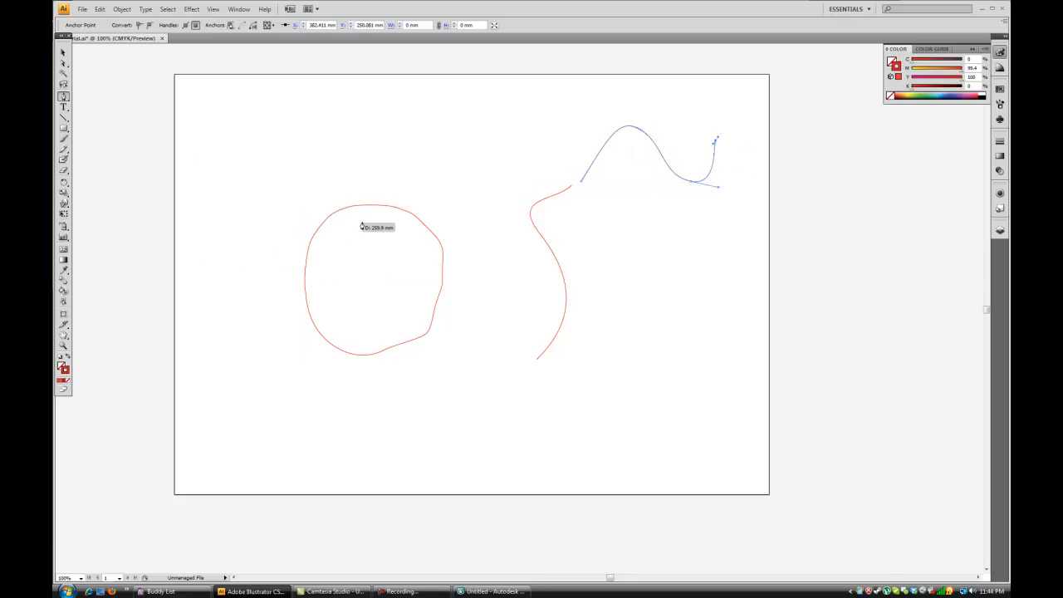
pyautogui.click(61, 52)
pyautogui.click(398, 169)
# Move the wavy curve so its start point snaps onto the upper endpoint of the S-shaped curve.
pyautogui.hotkey('ctrl', '+')
pyautogui.hotkey('ctrl', '+')
pyautogui.hotkey('ctrl', '+')
pyautogui.moveTo(682, 130); pyautogui.dragTo(456, 421)
pyautogui.hotkey('ctrl', '+')
pyautogui.hotkey('ctrl', '+')
pyautogui.moveTo(436, 153); pyautogui.dragTo(515, 265)
pyautogui.click(518, 242)
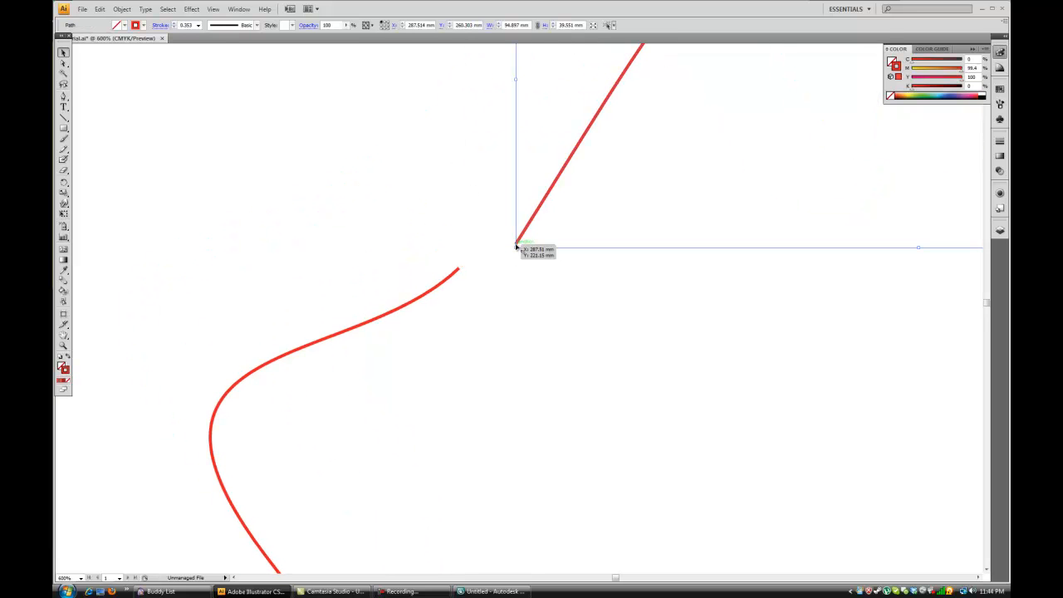
pyautogui.moveTo(516, 246); pyautogui.dragTo(459, 270)
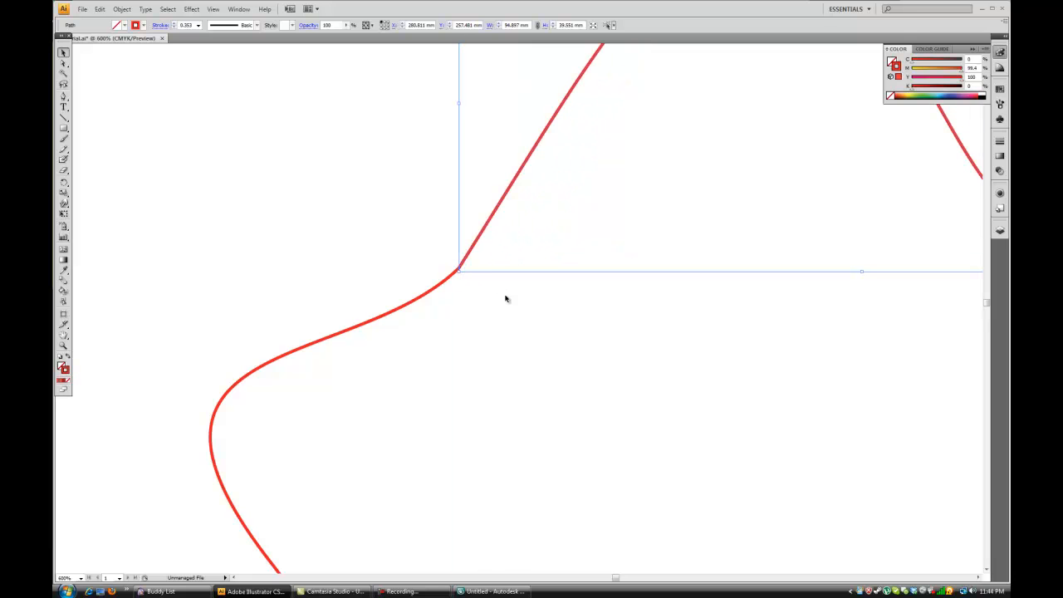
pyautogui.click(464, 269)
pyautogui.click(461, 264)
# Select the two coincident endpoints with the Direct Selection tool and join them with the Smooth points option.
pyautogui.click(63, 63)
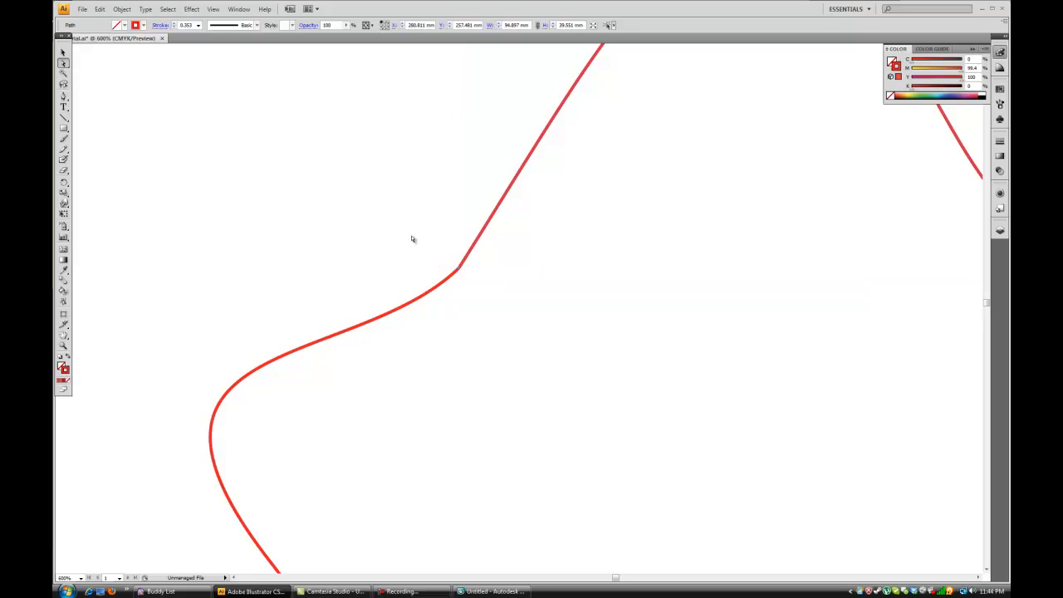
pyautogui.click(458, 270)
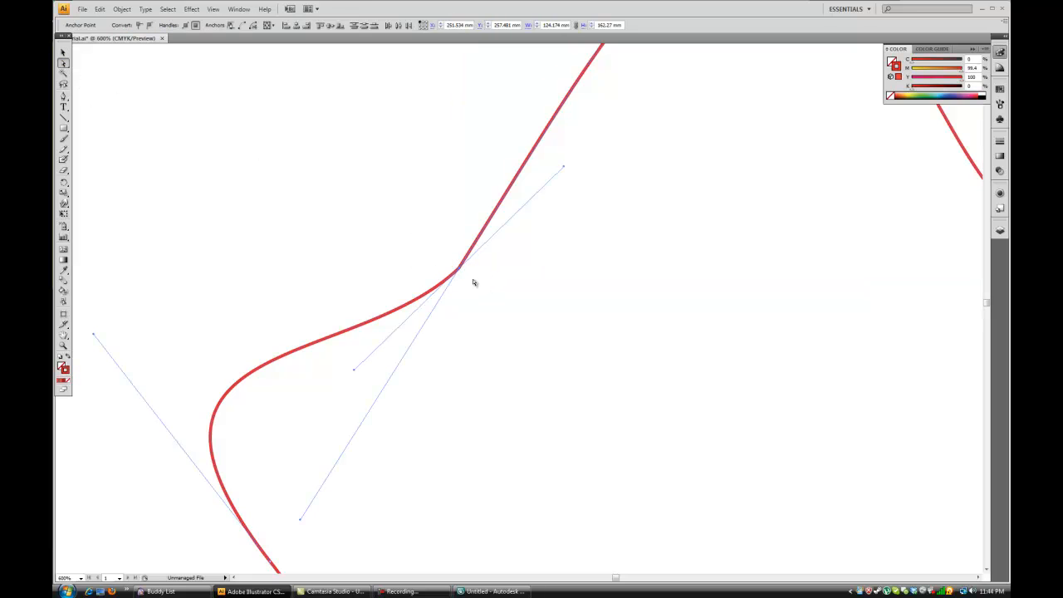
pyautogui.moveTo(421, 250); pyautogui.dragTo(488, 289)
pyautogui.moveTo(444, 255); pyautogui.dragTo(474, 283)
pyautogui.rightClick(460, 269)
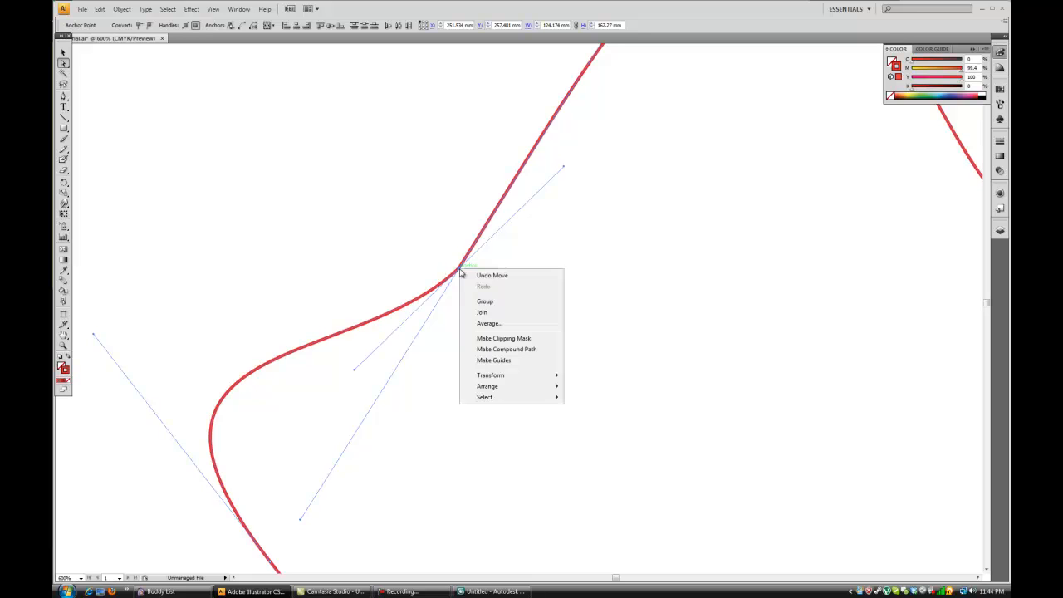
pyautogui.click(503, 317)
pyautogui.moveTo(529, 268); pyautogui.dragTo(640, 267)
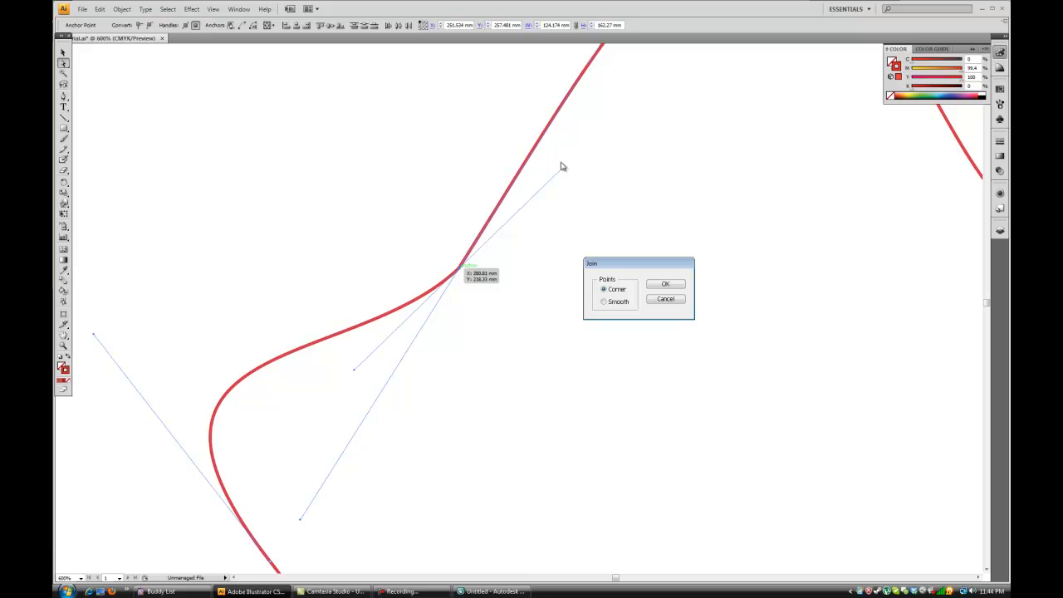
pyautogui.click(606, 302)
pyautogui.click(662, 285)
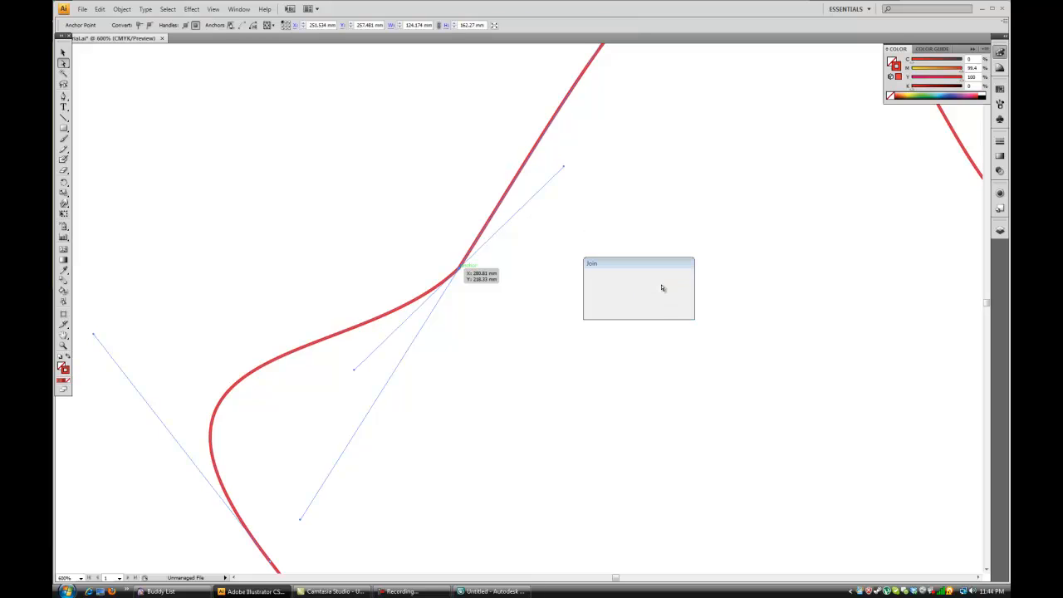
# Examine the joined curve as a whole beside the closed outline and leave nothing selected.
pyautogui.click(63, 52)
pyautogui.moveTo(474, 248); pyautogui.dragTo(495, 241)
pyautogui.hotkey('ctrl', '-')
pyautogui.hotkey('ctrl', '-')
pyautogui.hotkey('ctrl', '-')
pyautogui.hotkey('ctrl', '-')
pyautogui.moveTo(526, 280)
pyautogui.mouseDown()
pyautogui.moveTo(551, 304)
pyautogui.moveTo(523, 298)
pyautogui.mouseUp()
pyautogui.click(546, 346)
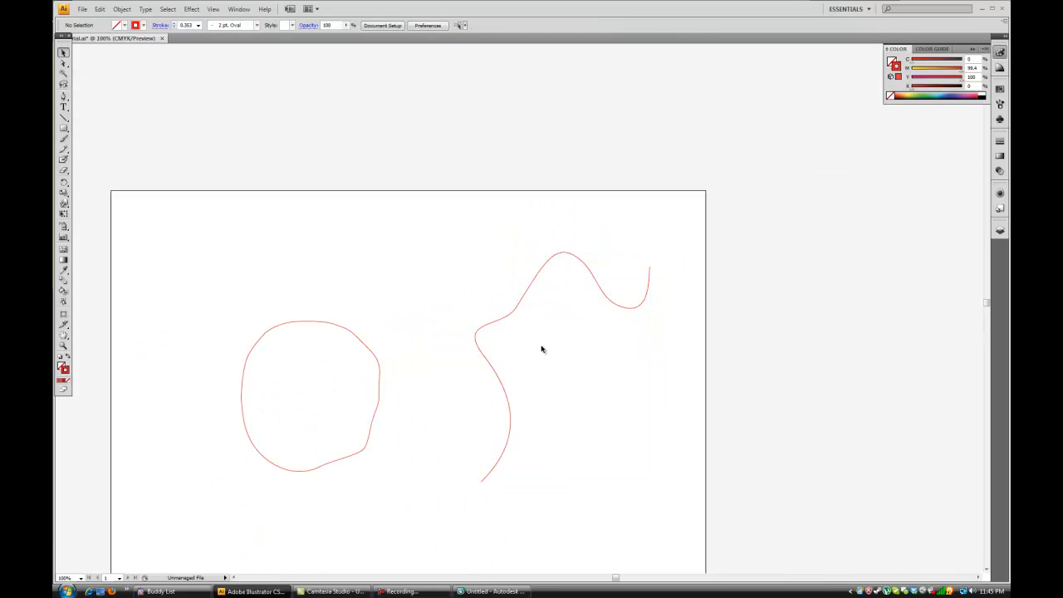